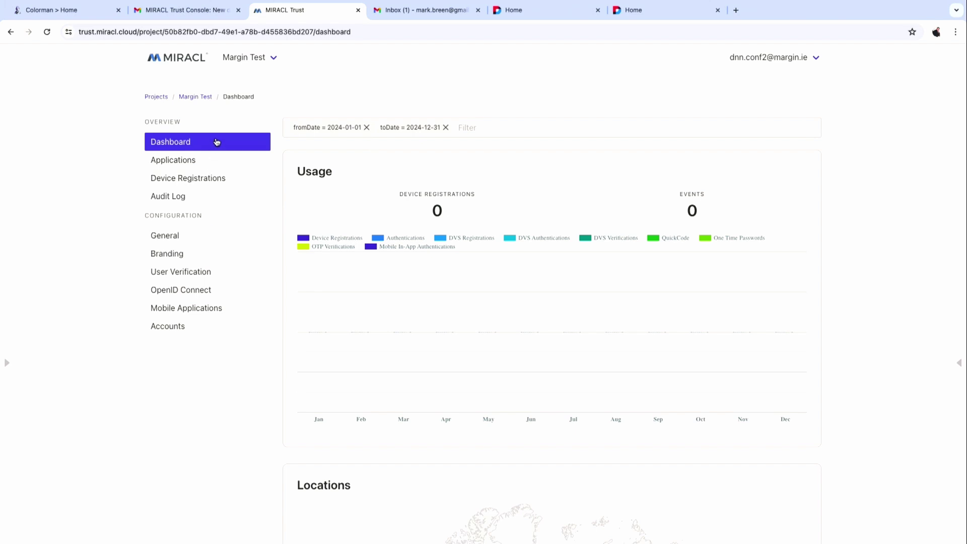
Start a new MIRACL Trust application named 'DNN Con 9133 3'.
click(213, 167)
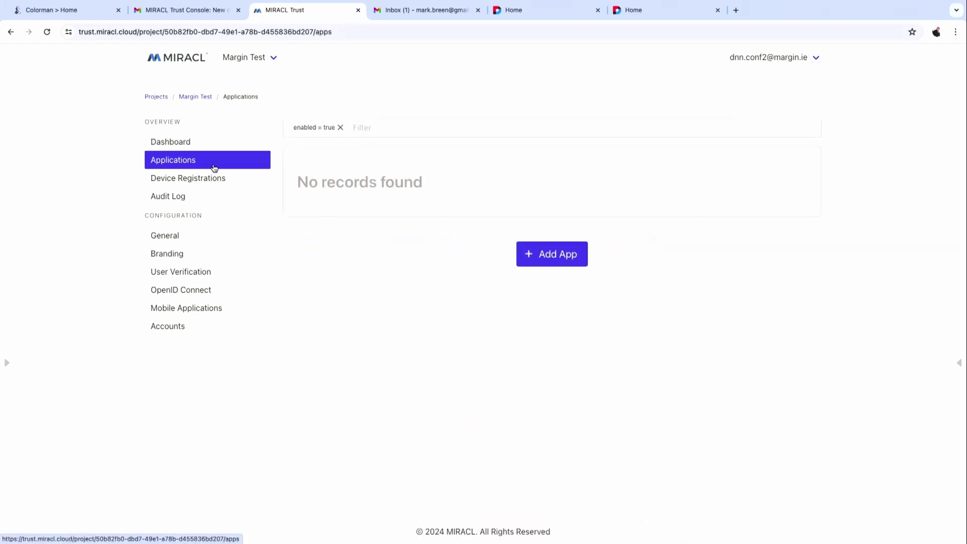
click(554, 258)
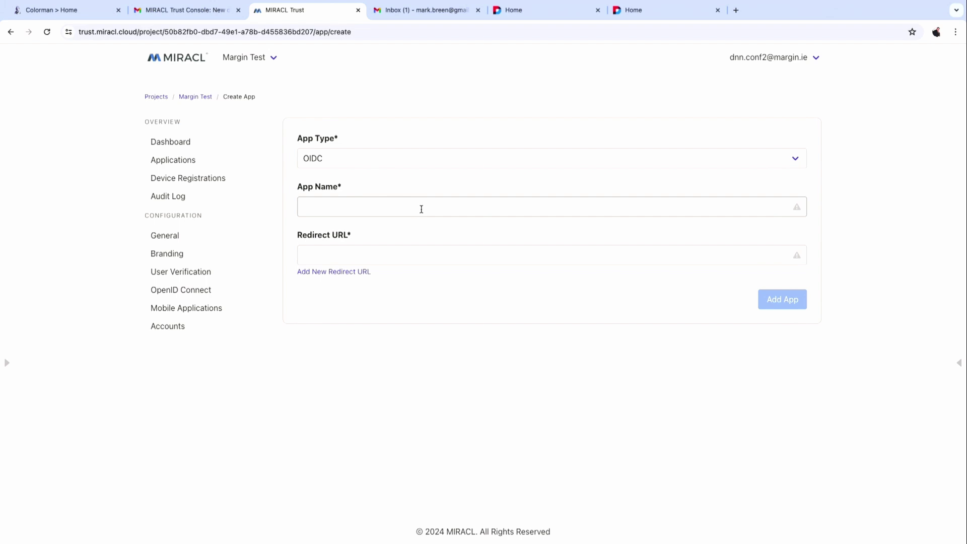
click(421, 208)
text(DNN)
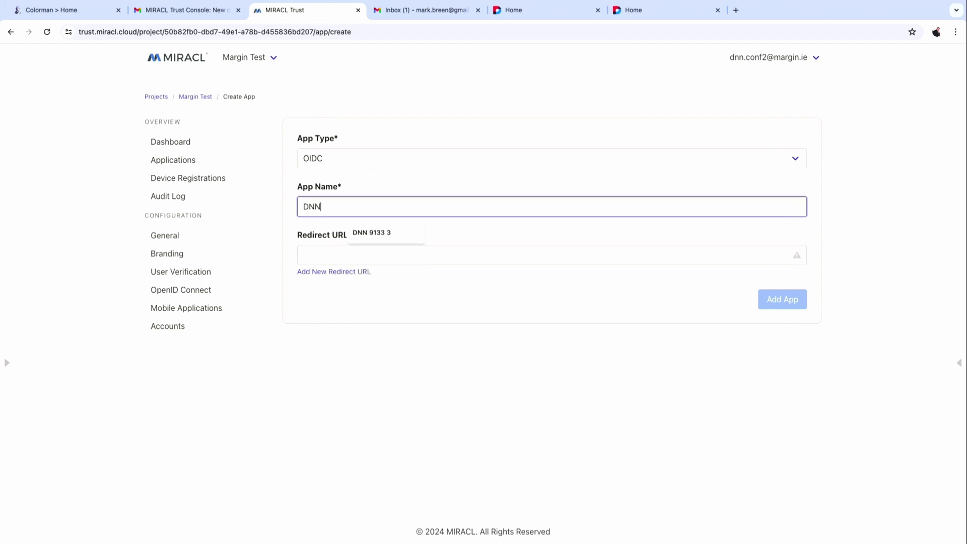
text( Con 9133)
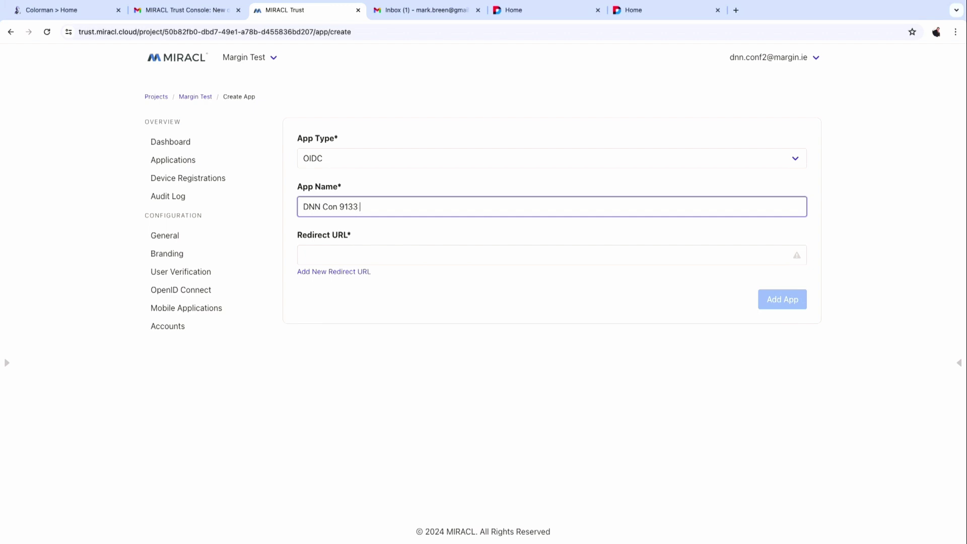
text(3)
Move to the Redirect URL field and bring up the Conf Prep Notes in Word.
click(415, 255)
key(super+Tab)
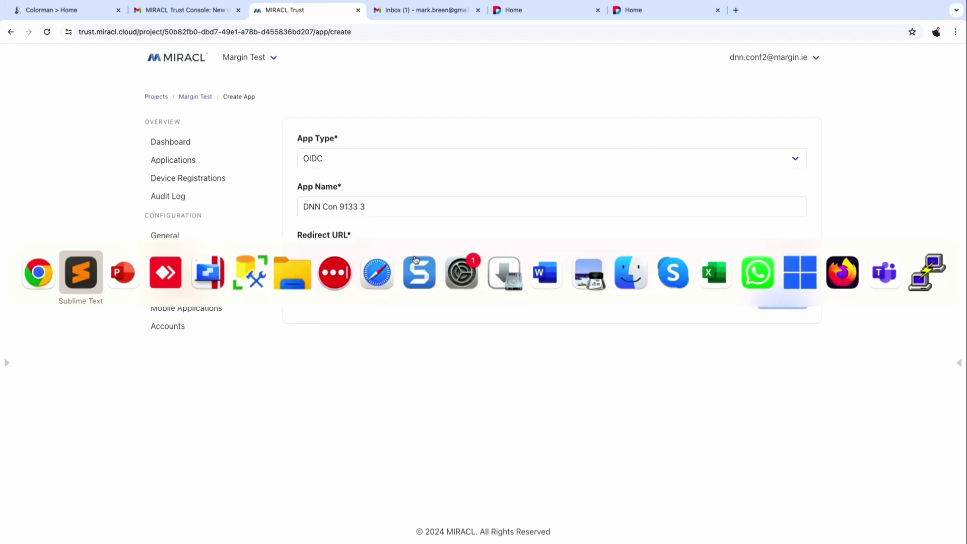
key(super+Tab)
key(super+Tab)
key(super+Tab)
key(super+Tab)
key(super+Tab)
key(super+Tab)
key(super+Tab)
key(super+Tab)
key(super+Tab)
key(super+Tab)
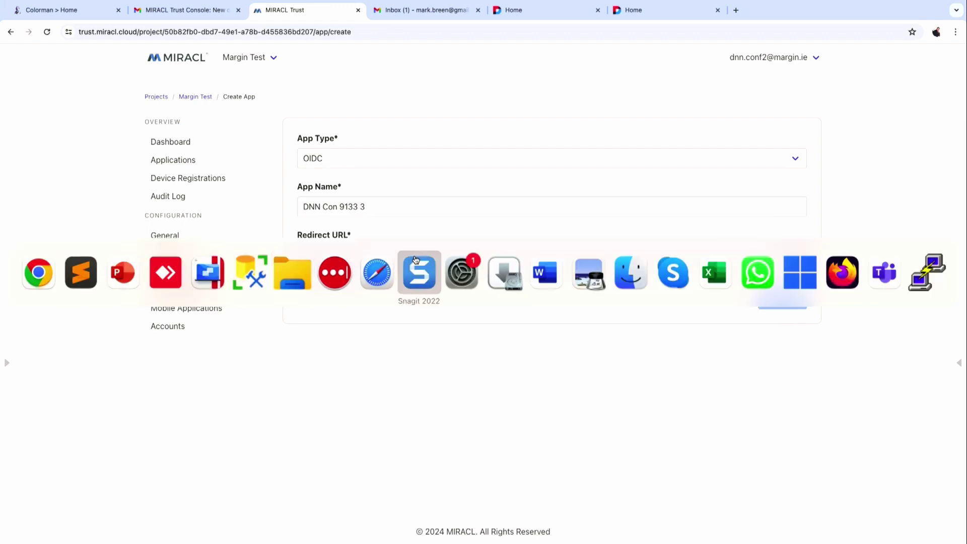
key(super+Tab)
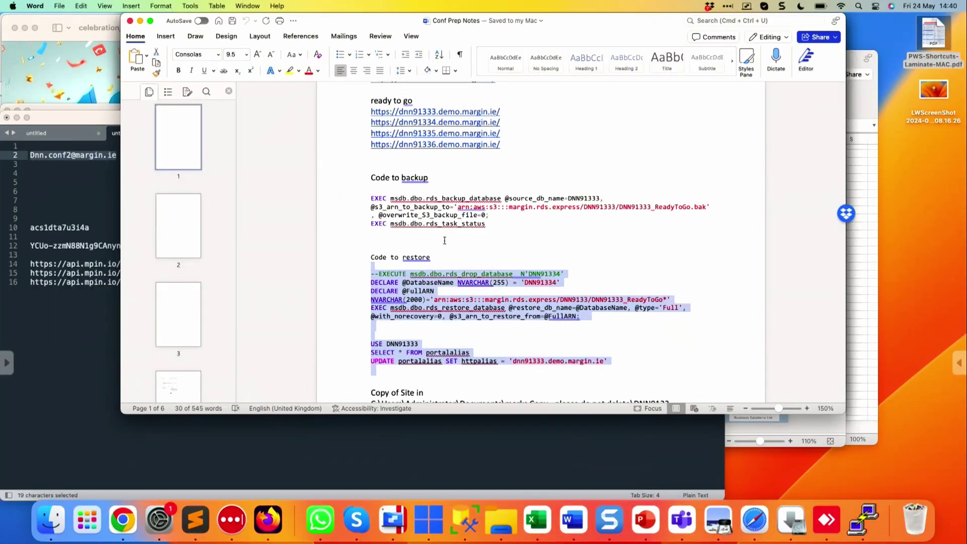
Copy the example redirect URL from page 3 of the prep notes.
click(554, 215)
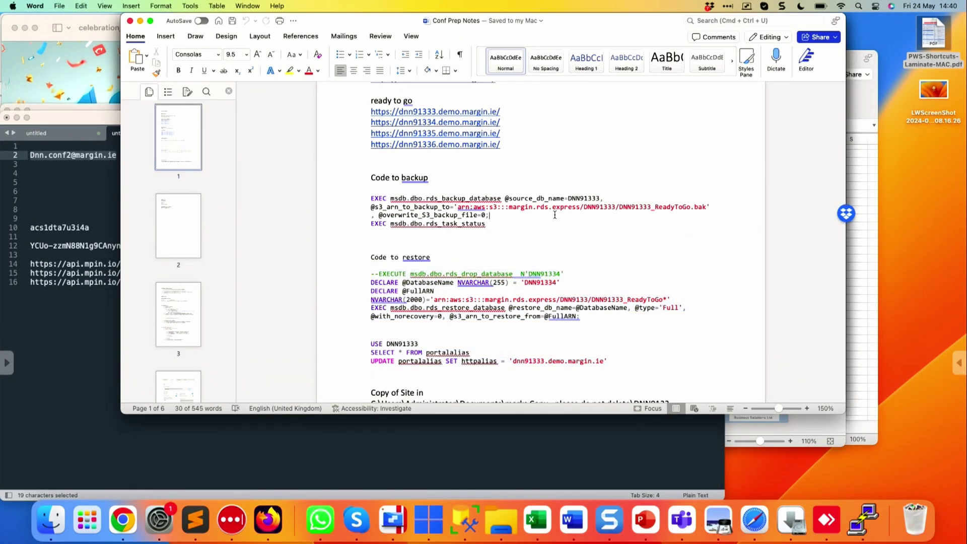
scroll(554, 215, up, 10)
scroll(555, 215, down, 10)
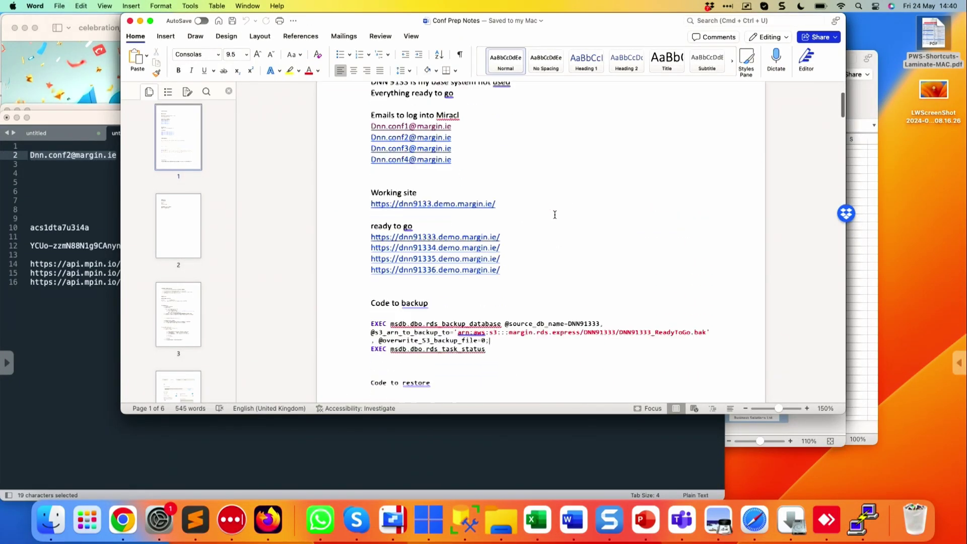
scroll(554, 215, down, 10)
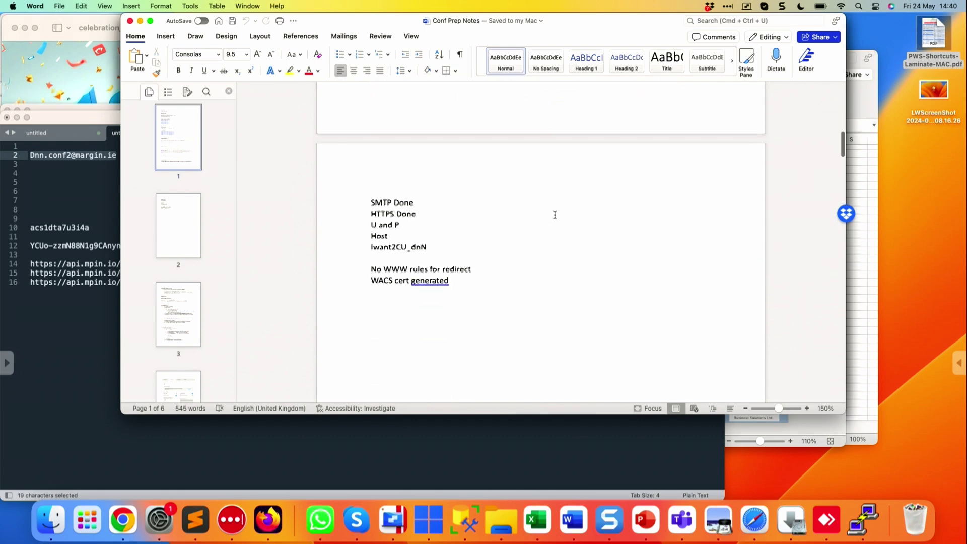
scroll(555, 215, down, 10)
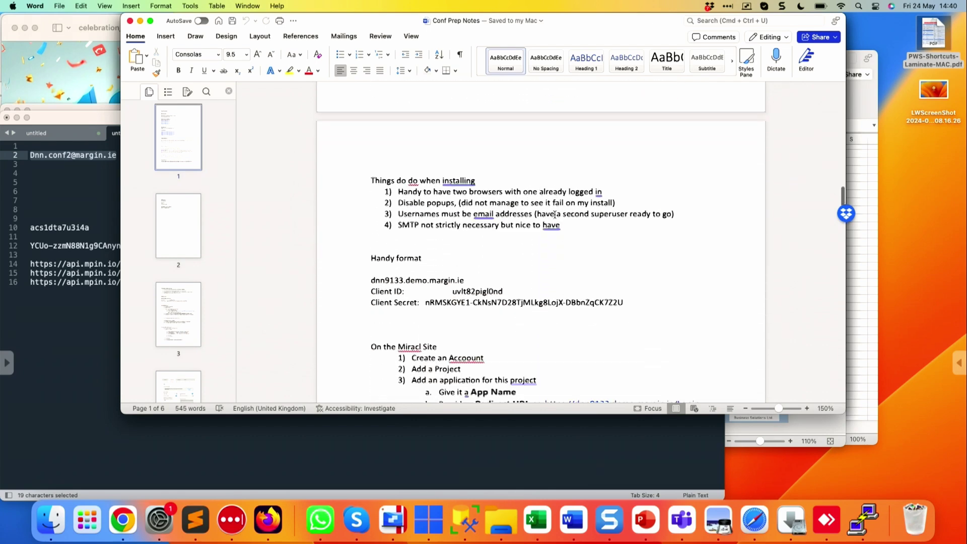
scroll(555, 214, down, 1)
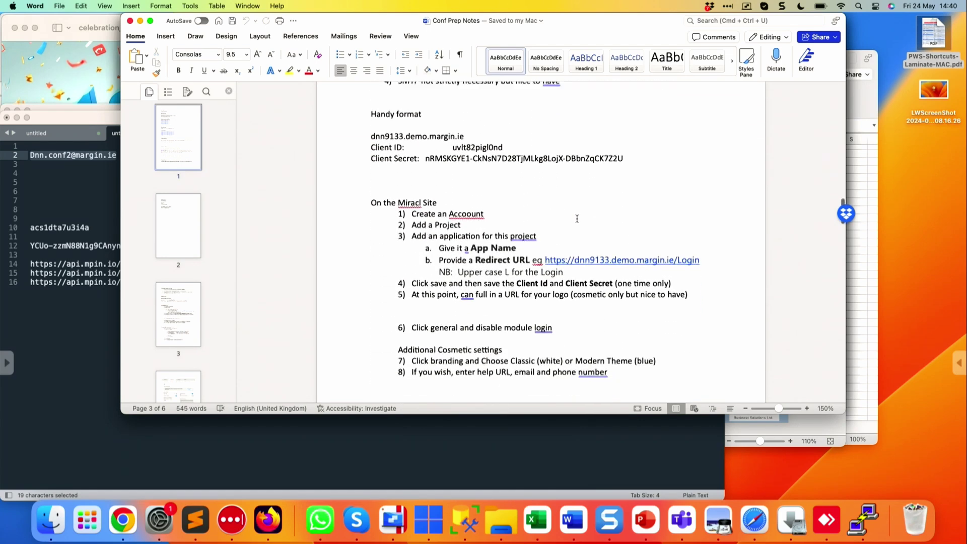
click(708, 260)
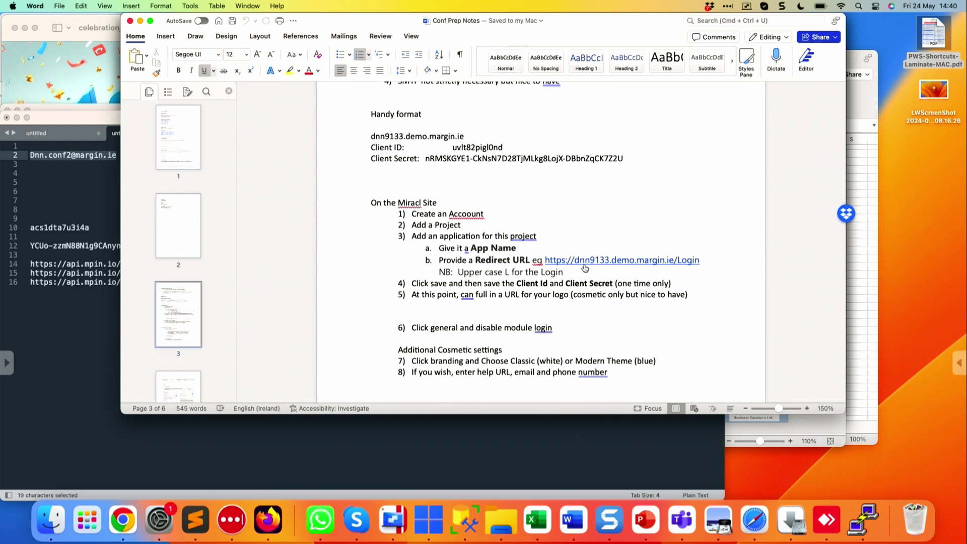
double_click(543, 258)
key(super+c)
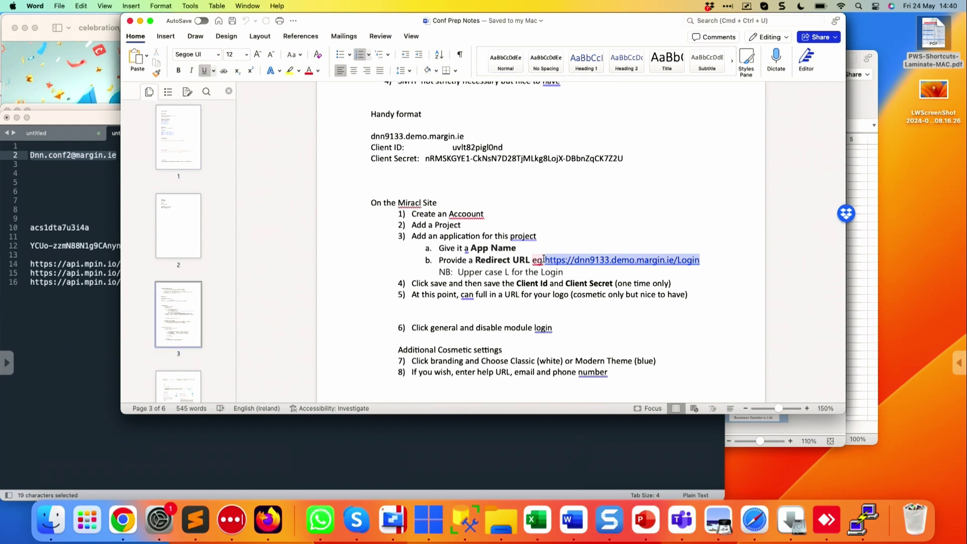
key(super+Tab)
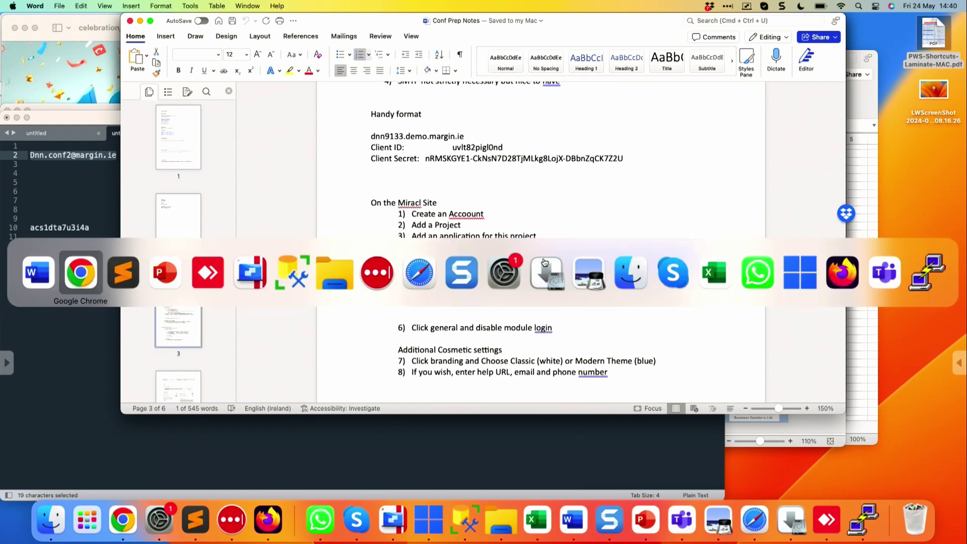
key(super+v)
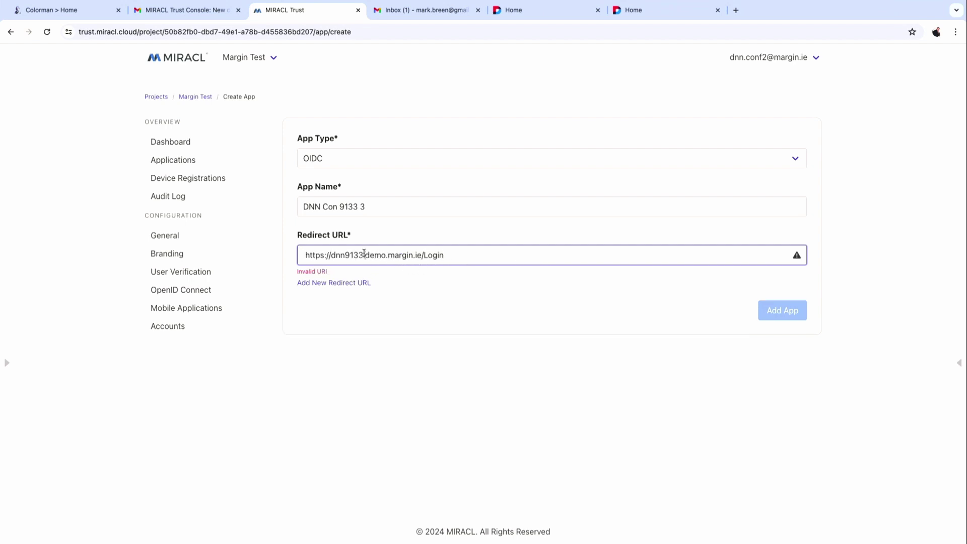
key(Left)
text(3)
key(BackSpace)
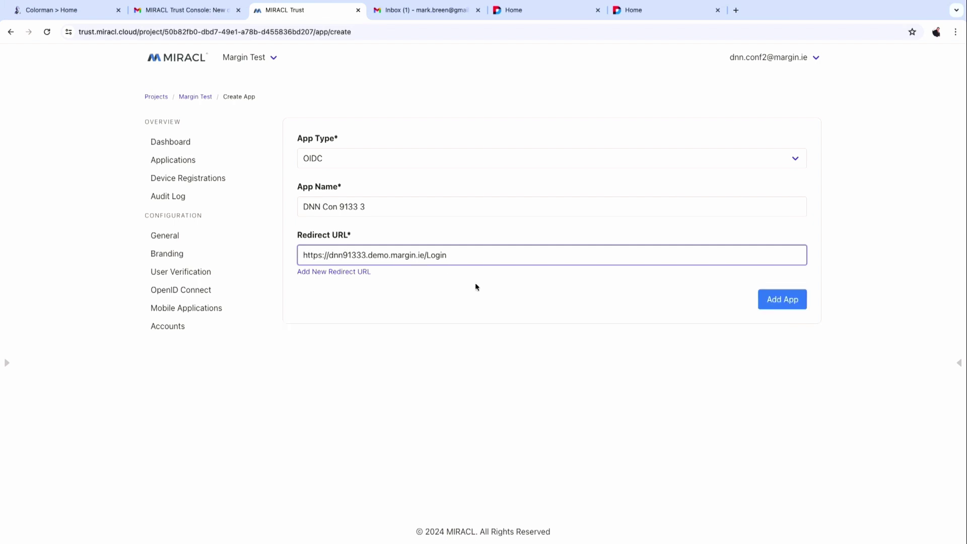
click(768, 300)
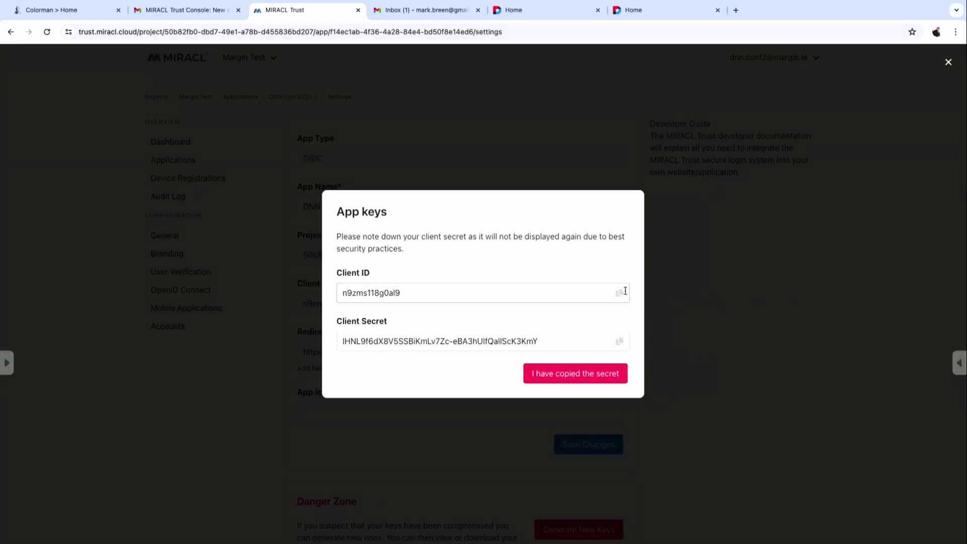
Save the app's client ID on line 6 of the Sublime Text note.
click(619, 292)
key(super+Tab)
key(super+Tab)
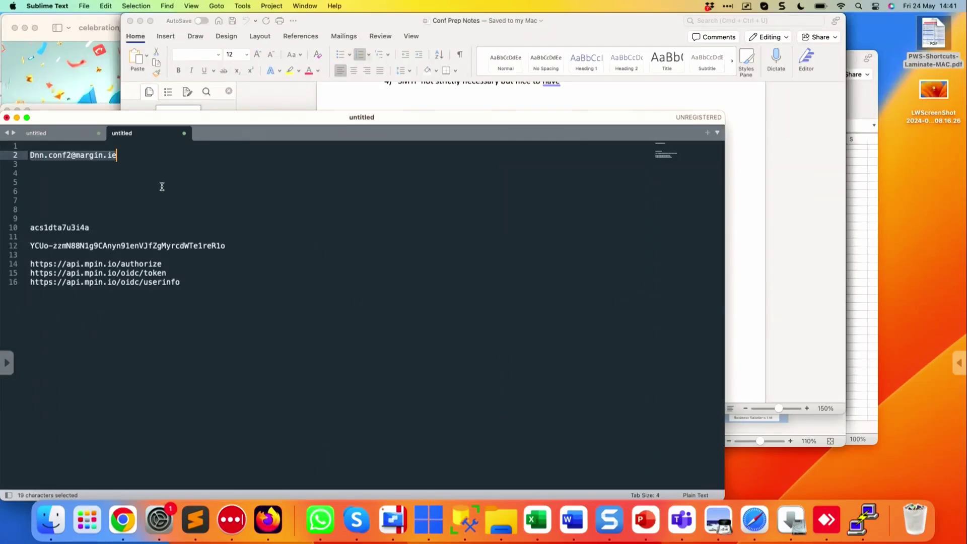
click(111, 190)
key(super+v)
key(Return)
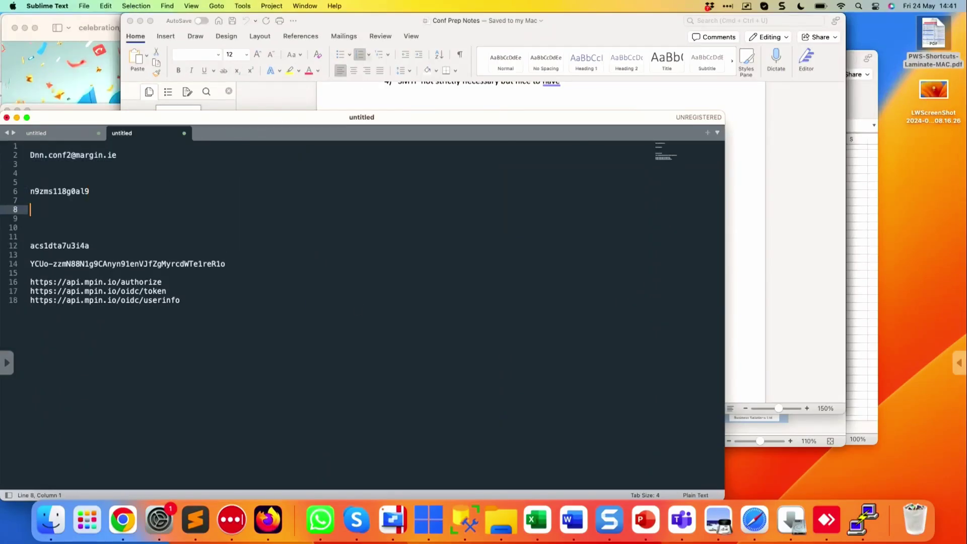
key(super+Tab)
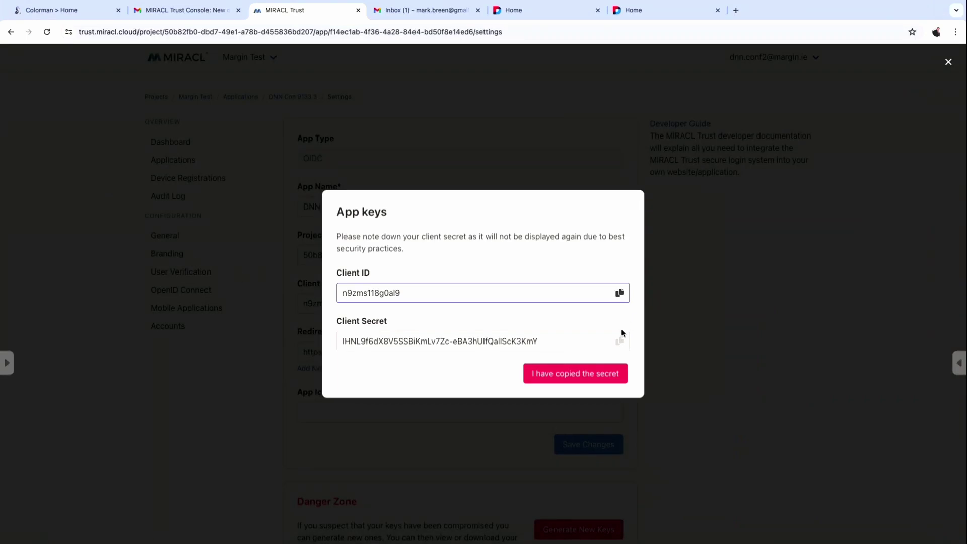
Save the client secret below it and confirm 'I have copied the secret'.
click(620, 341)
key(super+Tab)
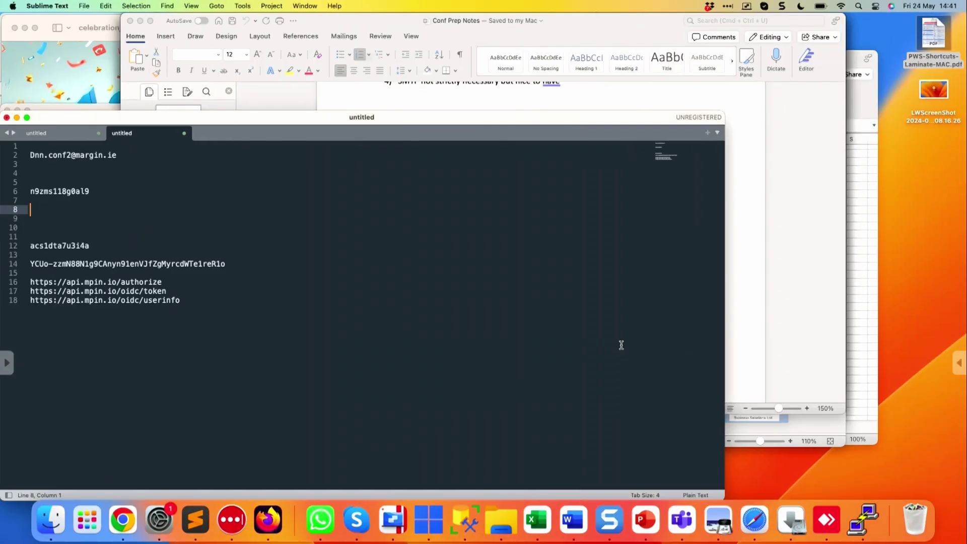
key(super+v)
key(Return)
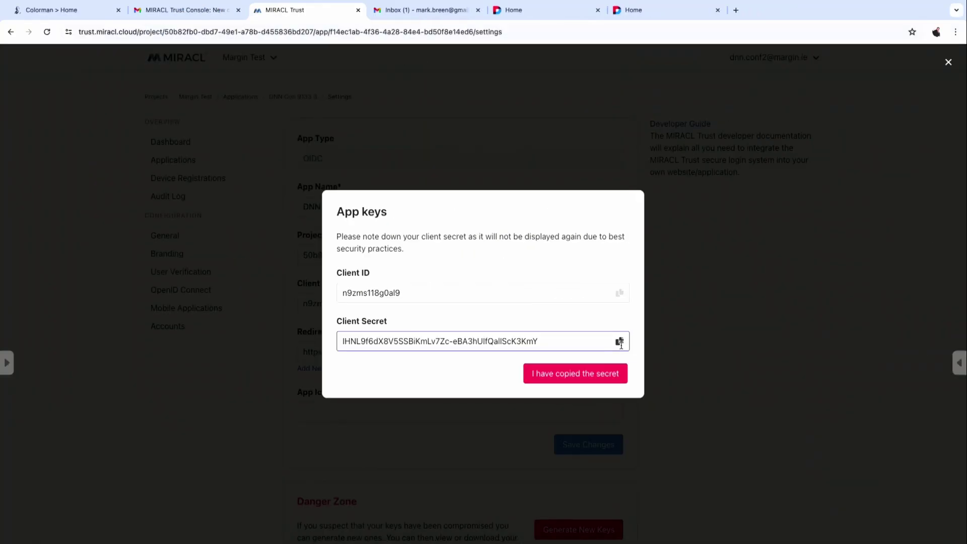
click(608, 371)
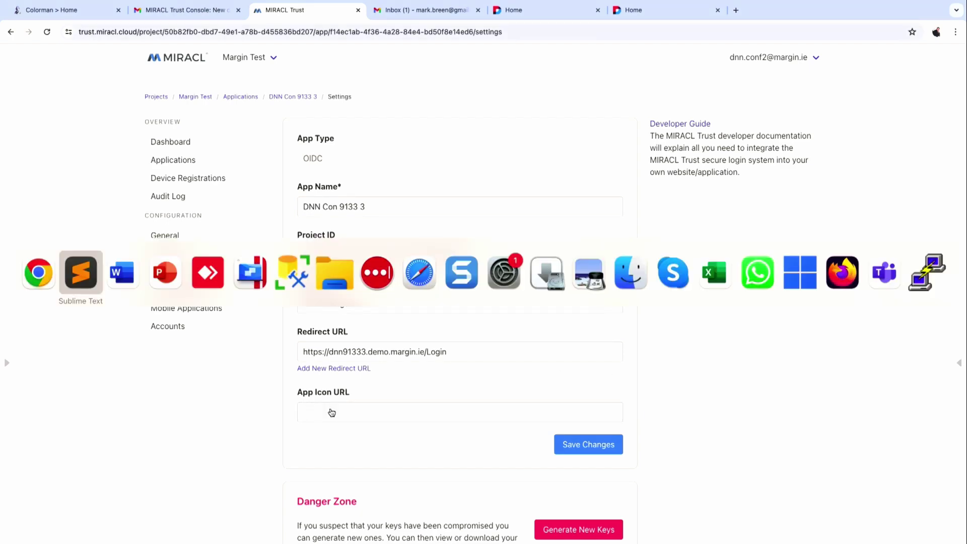
Review the Conf Prep Notes setup steps, then return to the MIRACL Trust settings in Chrome.
click(119, 271)
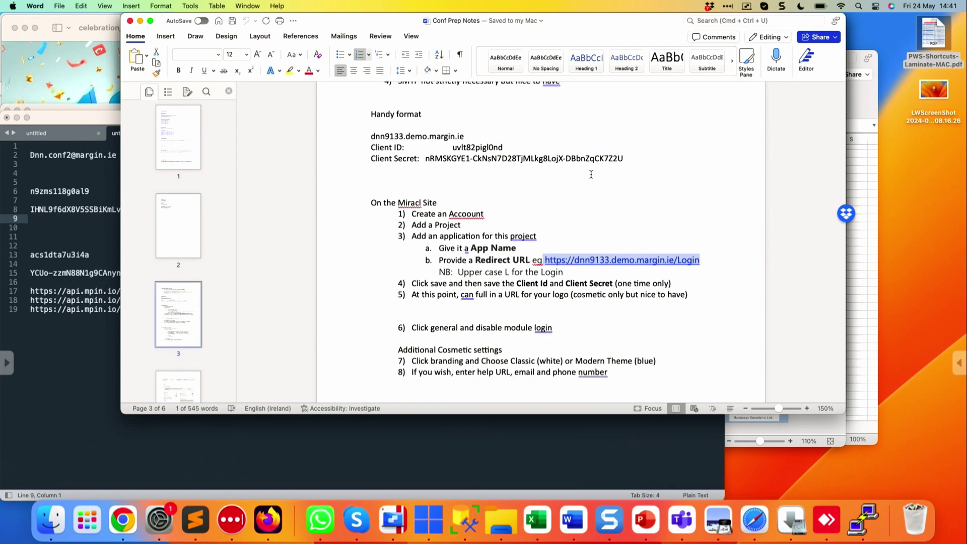
scroll(591, 174, down, 5)
scroll(591, 174, down, 10)
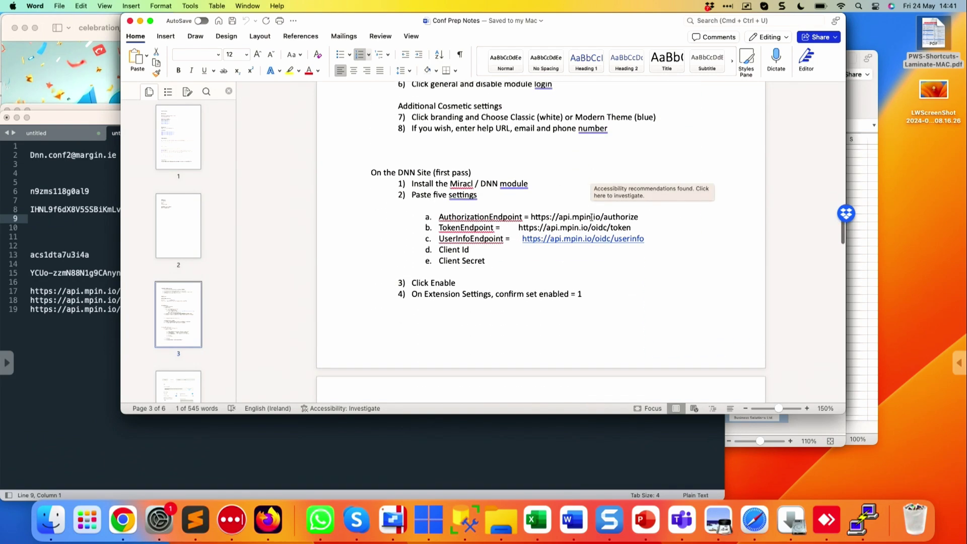
scroll(623, 263, up, 15)
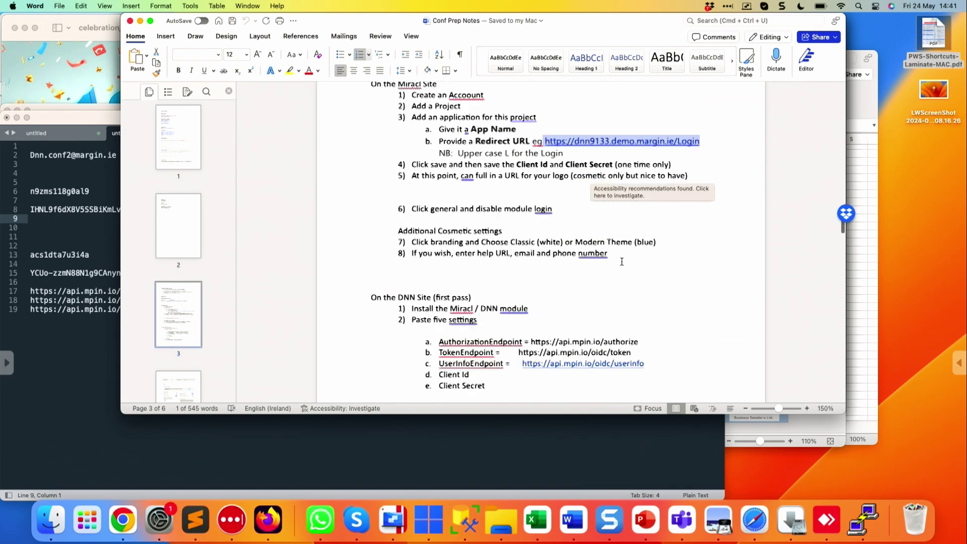
scroll(623, 261, up, 10)
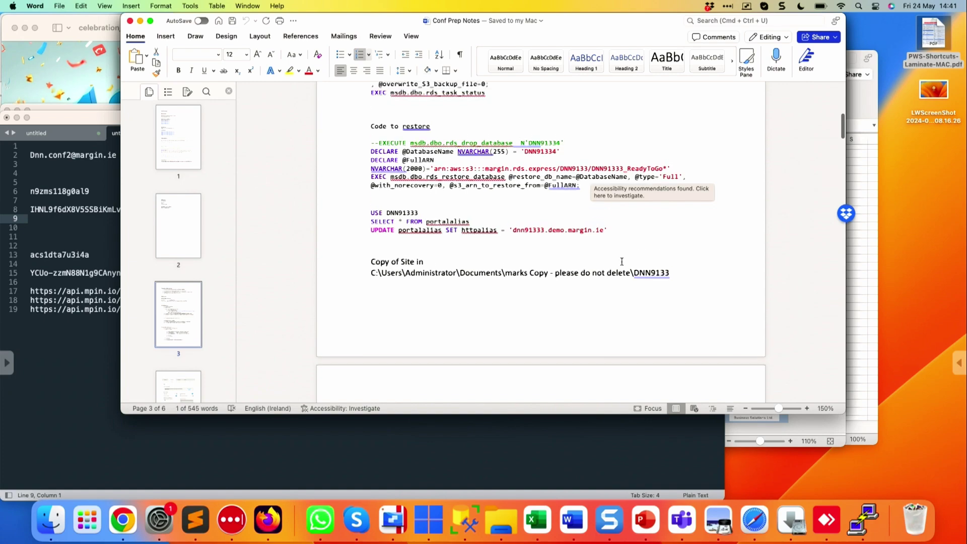
scroll(622, 261, up, 5)
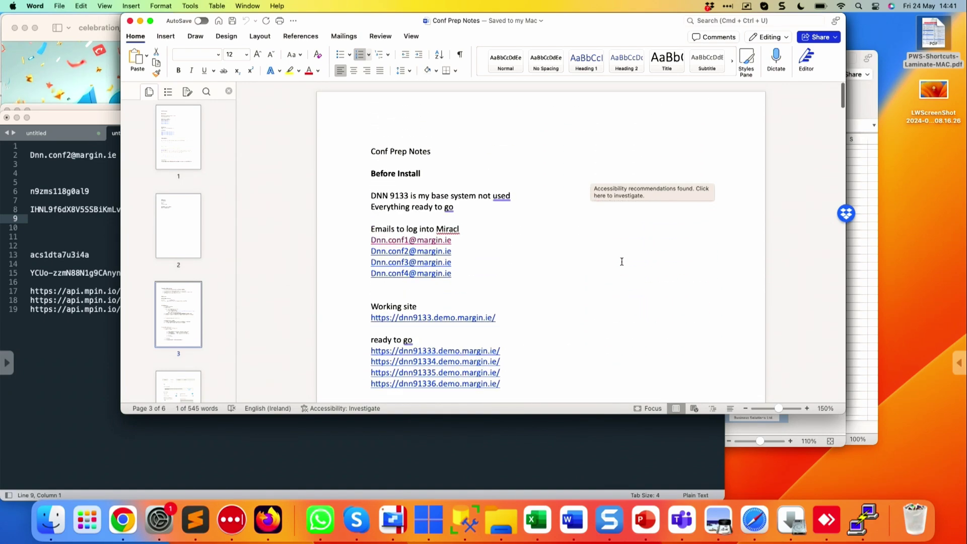
key(super+Tab)
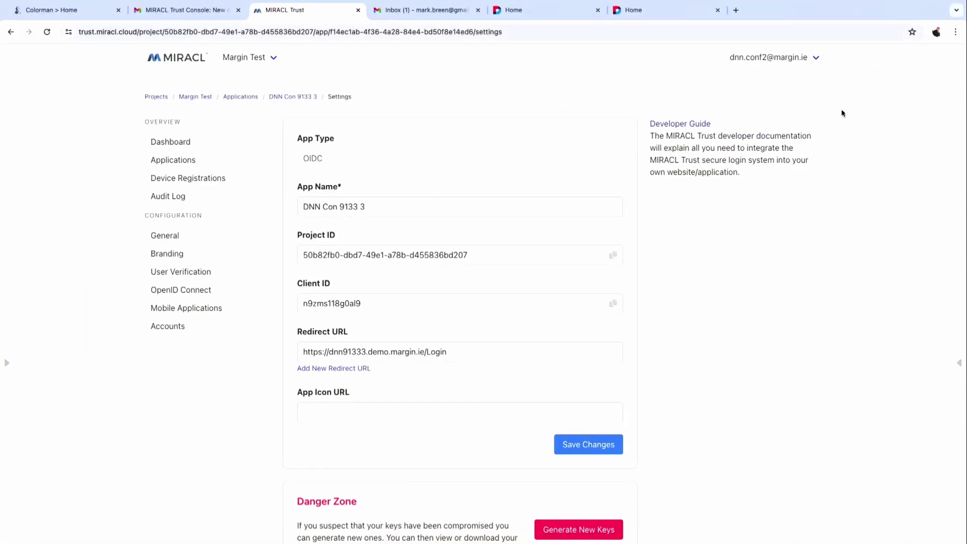
Search 'marginbusiness solutions' in a new tab and open the Margin Business Solutions homepage.
click(738, 15)
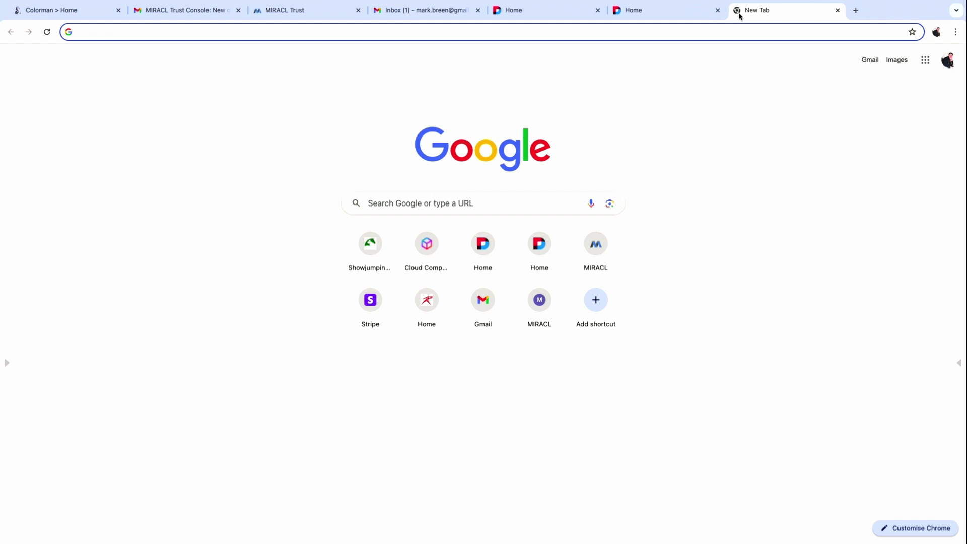
text(margin)
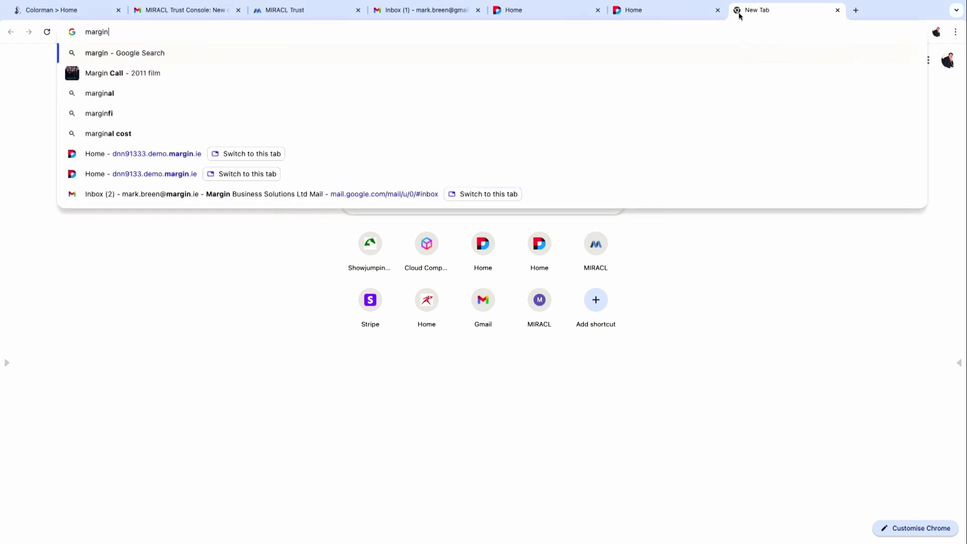
text(busi)
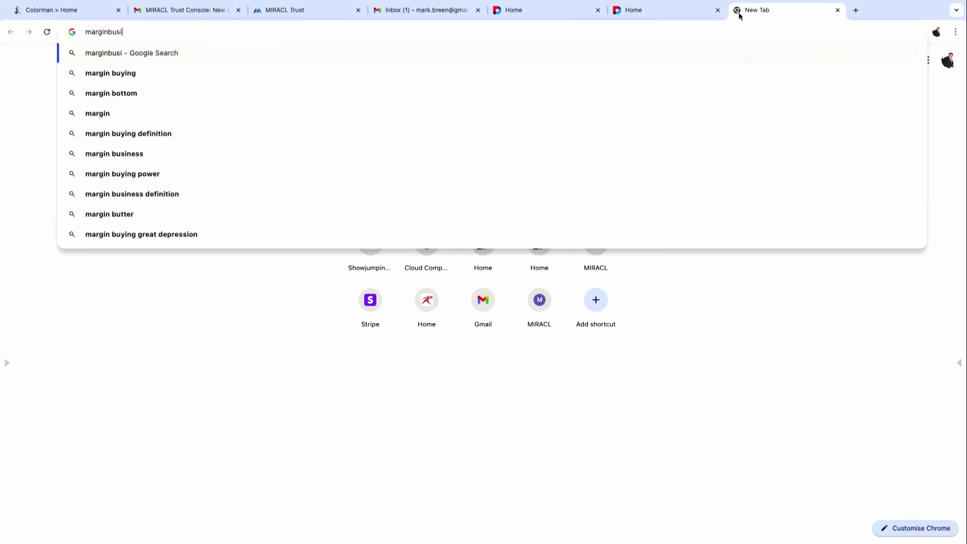
text(ness solutions)
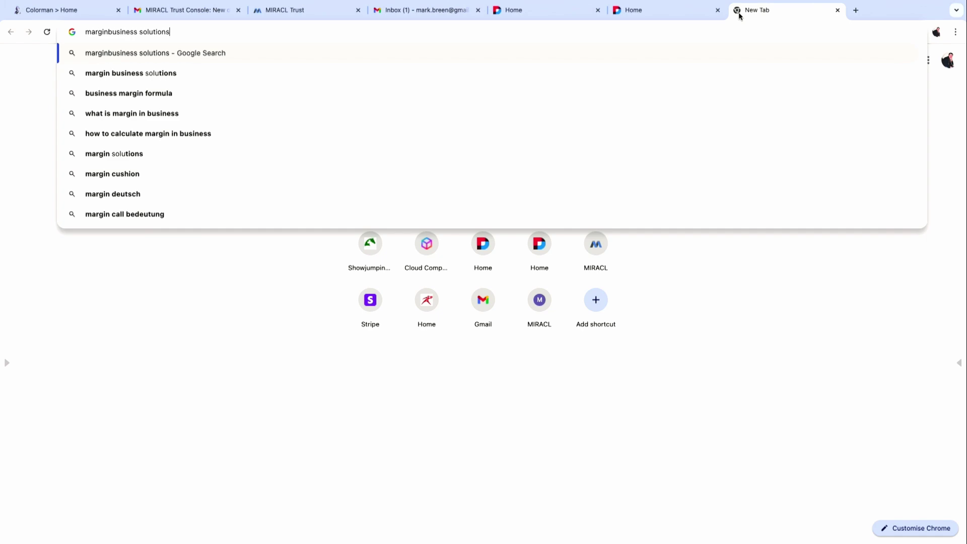
key(Return)
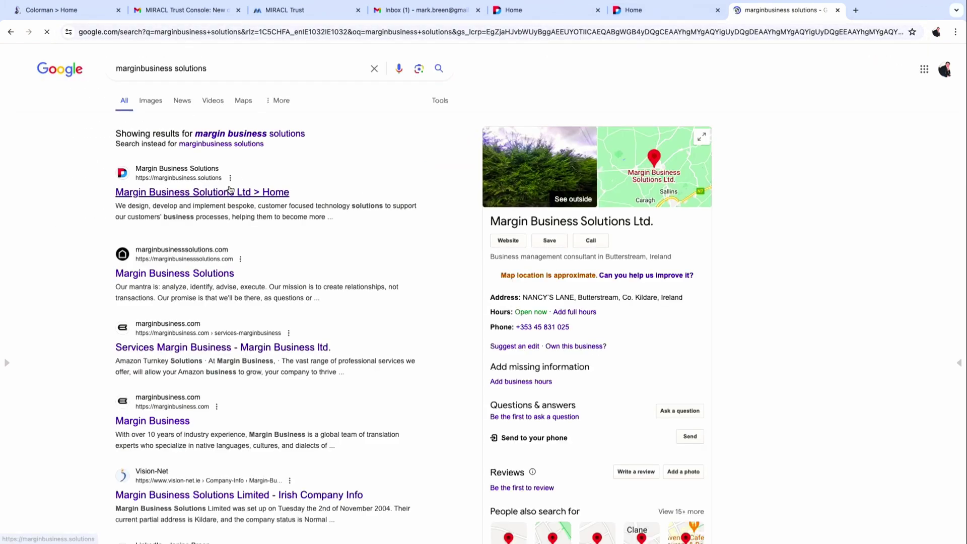
click(227, 192)
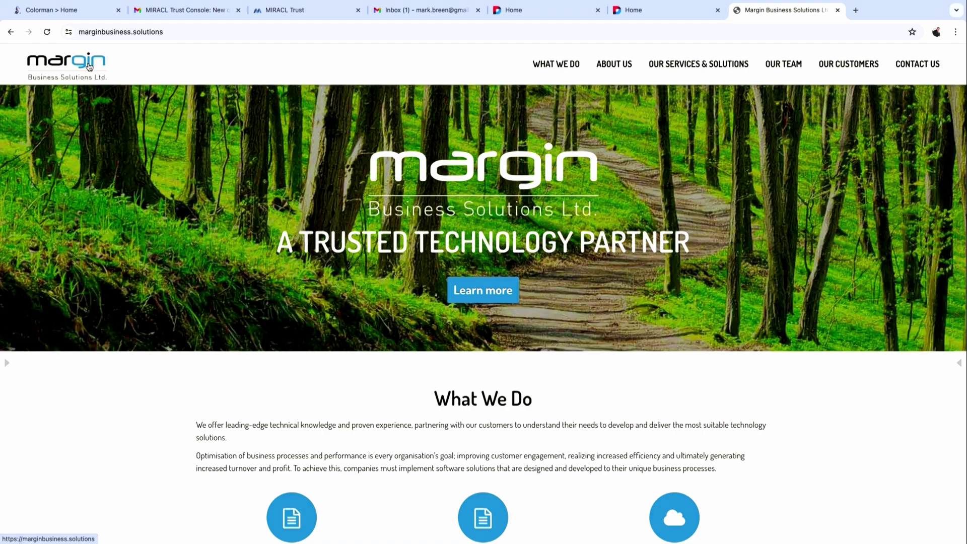
Copy the image address of the site's logo.
right_click(89, 67)
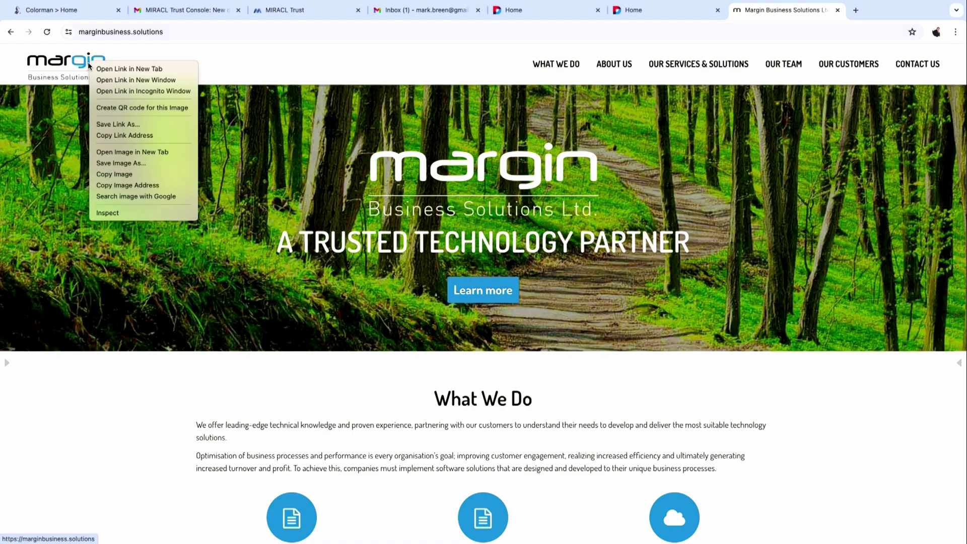
click(134, 185)
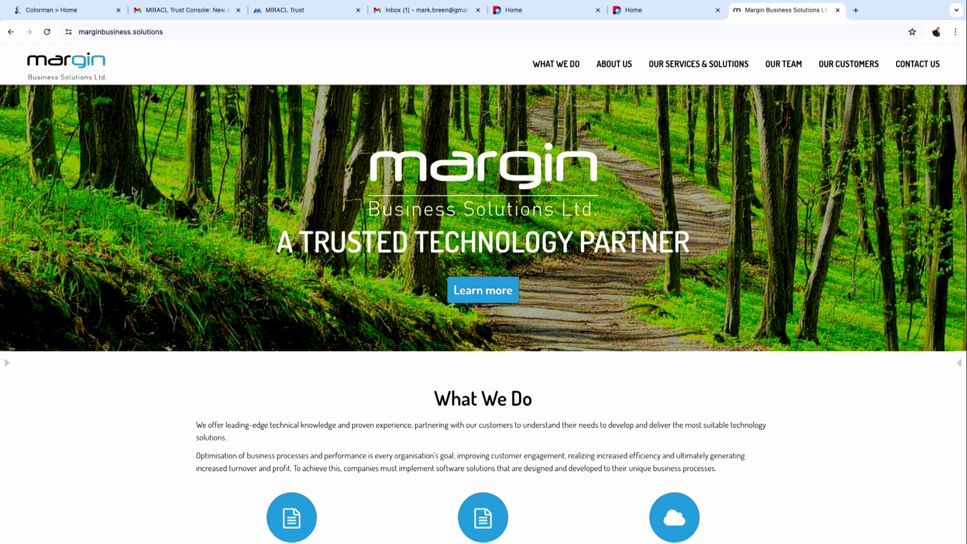
key(super+Tab)
key(Escape)
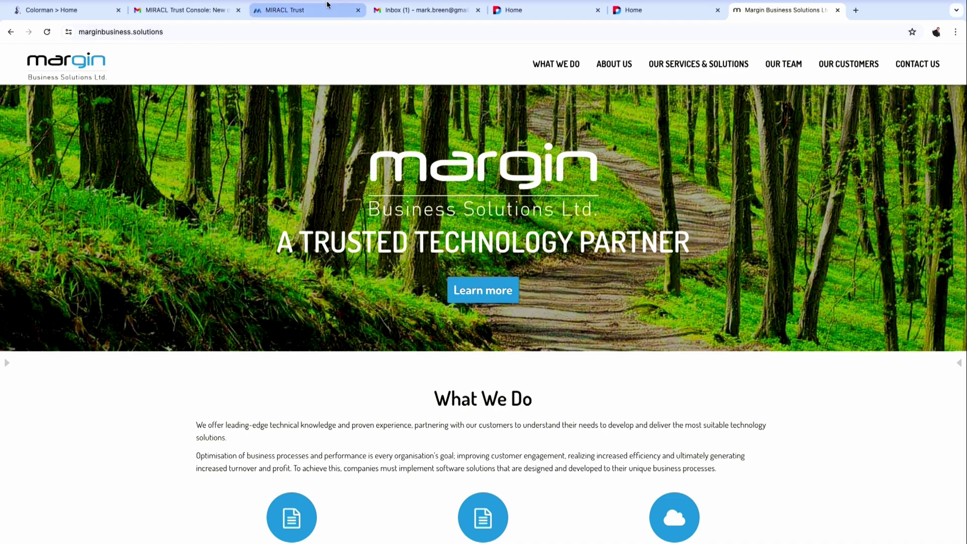
Set App Icon URL to the Margin logo ending at .png, dropping the ?ver= suffix, and save.
click(303, 12)
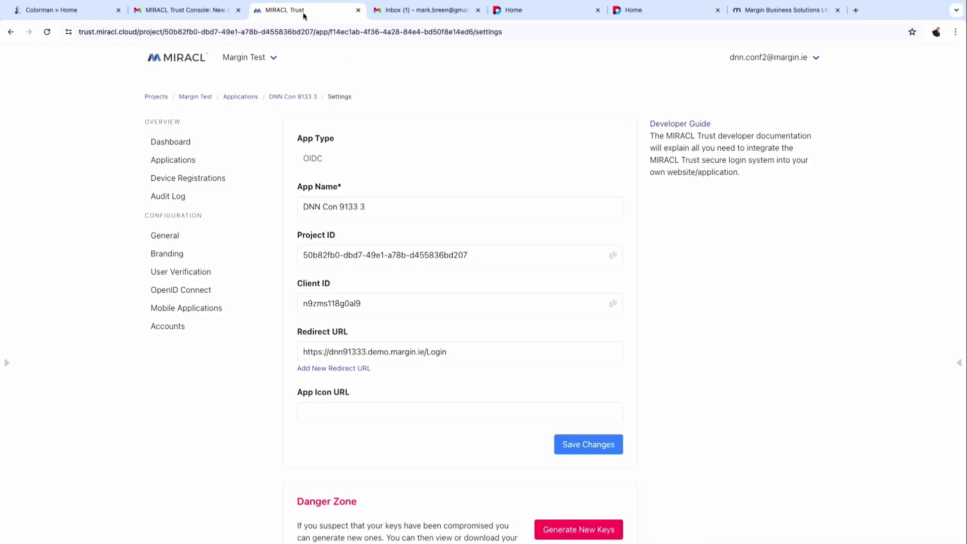
click(332, 413)
key(ctrl+v)
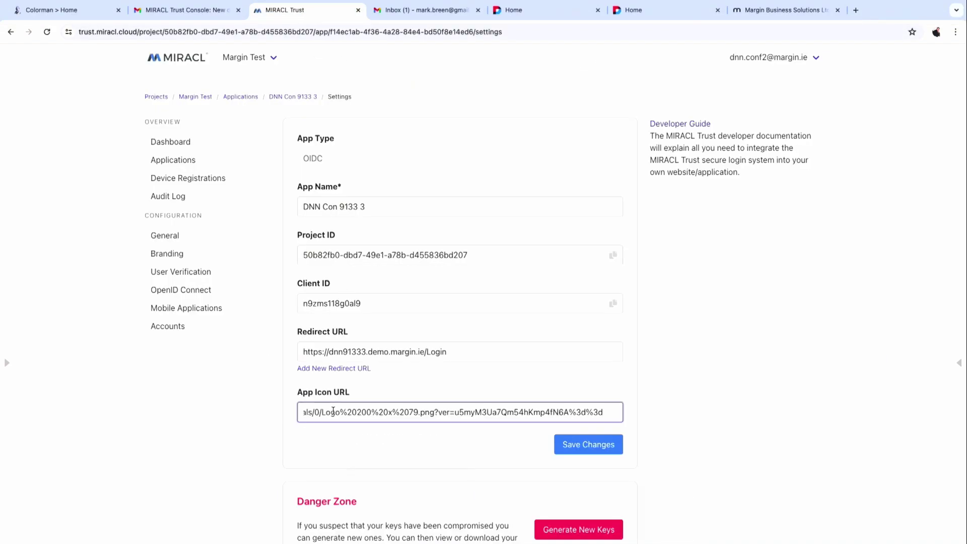
shift+click(436, 409)
key(BackSpace)
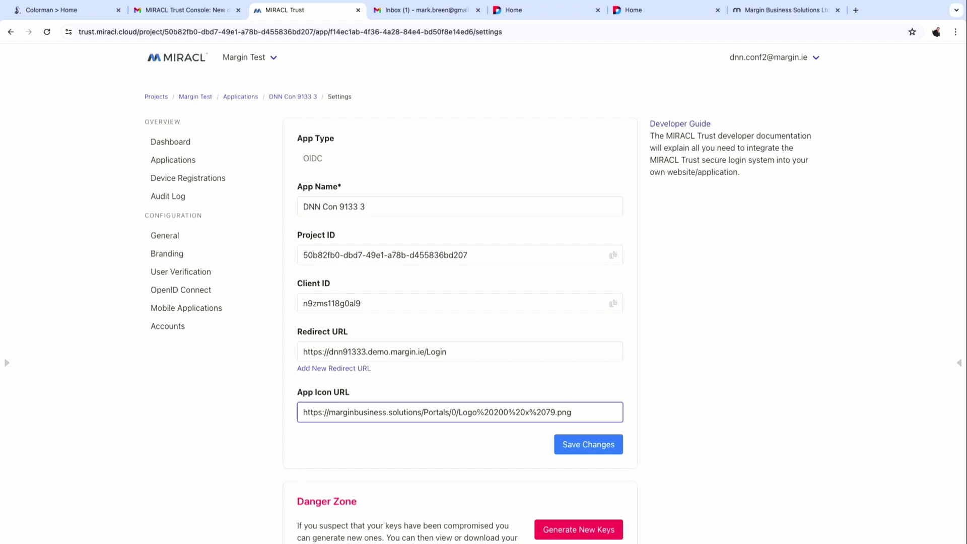
click(583, 443)
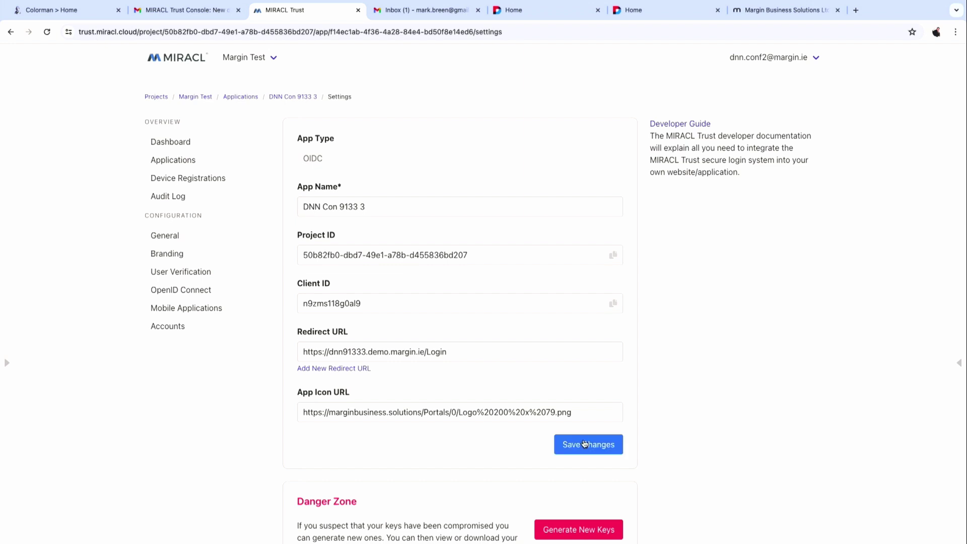
Turn off the Mobile Login method in General settings, save, and open Branding.
click(183, 239)
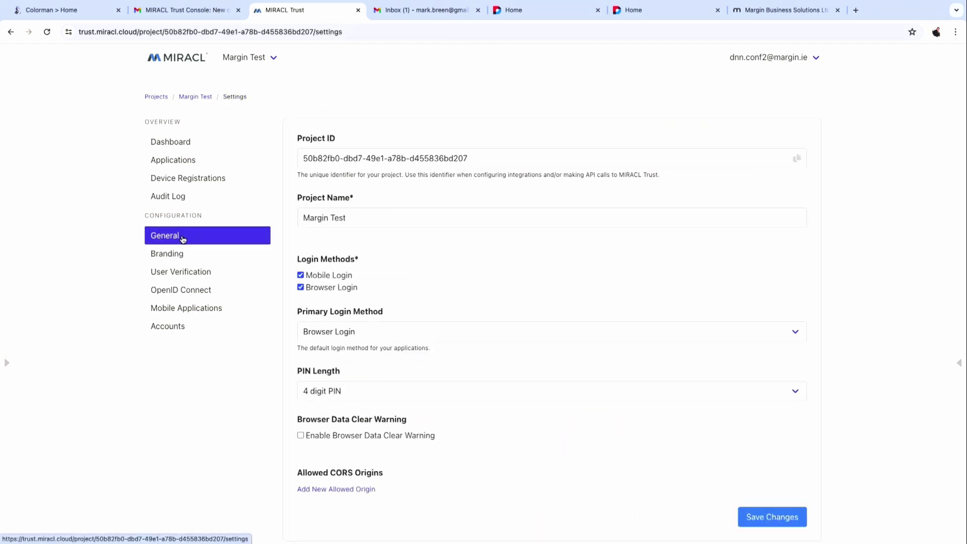
click(320, 278)
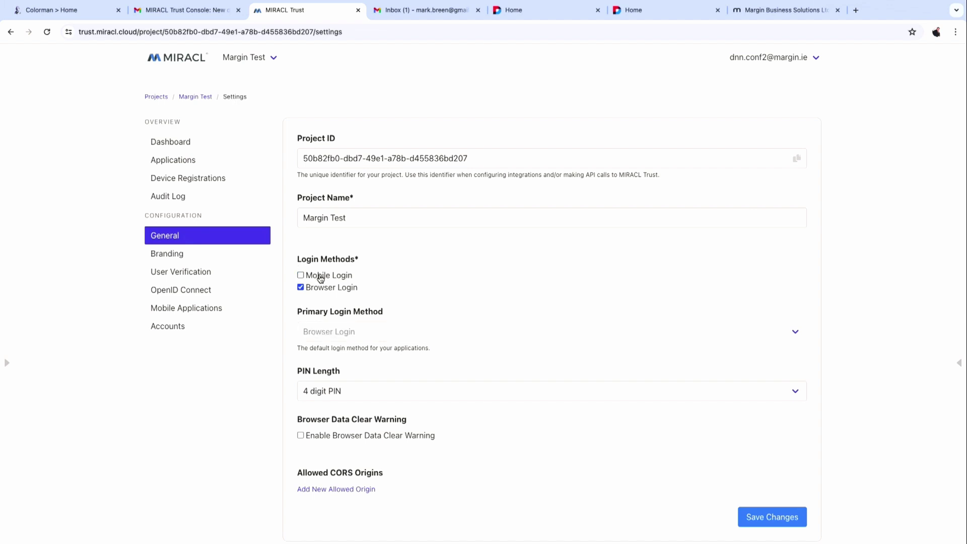
scroll(391, 309, down, 3)
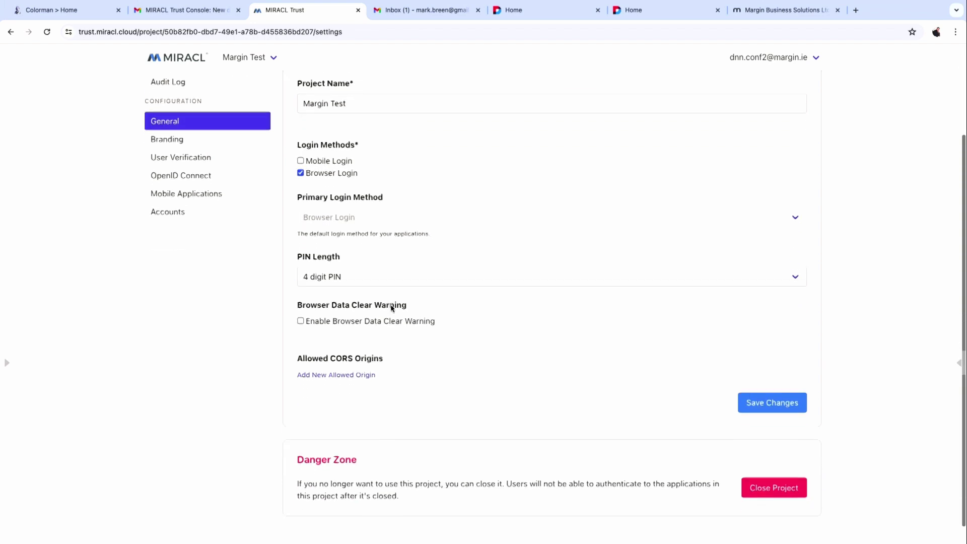
scroll(391, 309, up, 3)
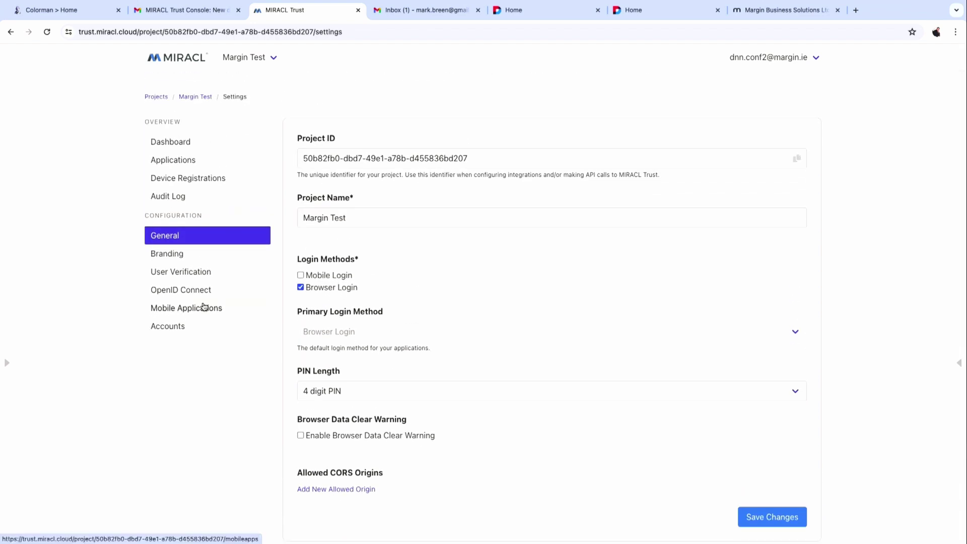
click(177, 255)
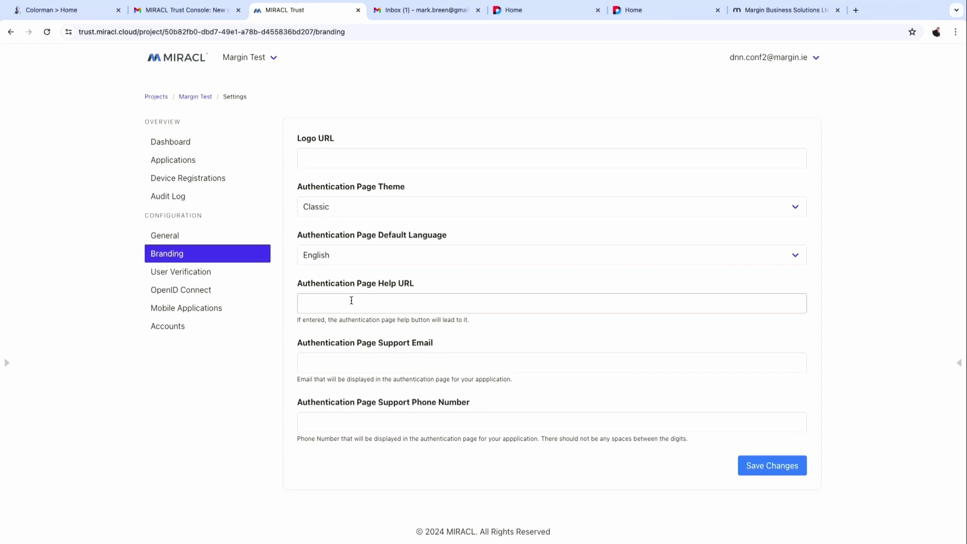
click(189, 236)
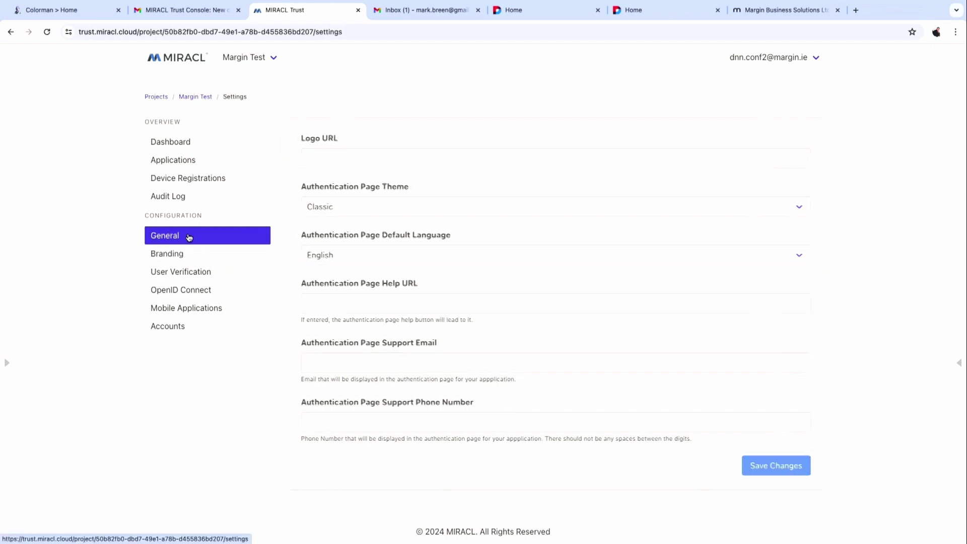
click(317, 276)
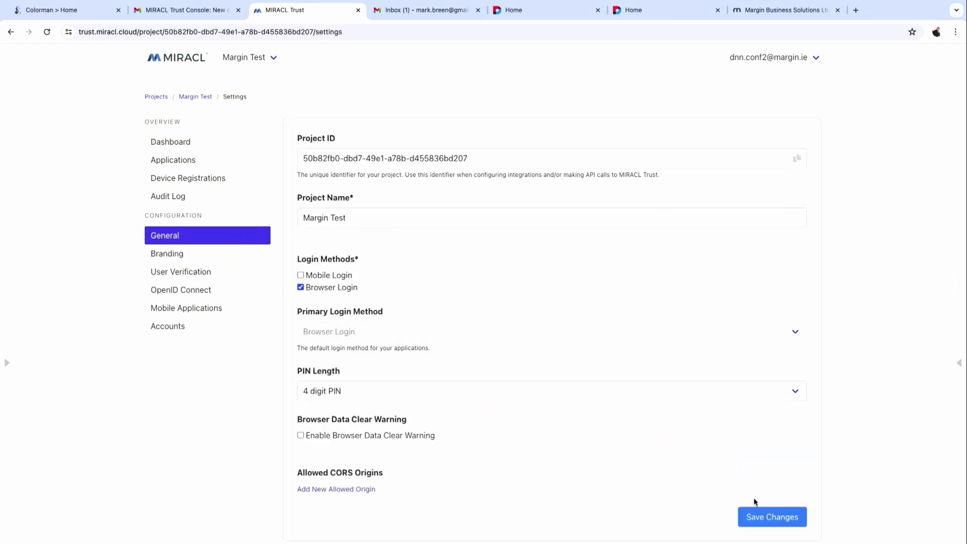
click(783, 519)
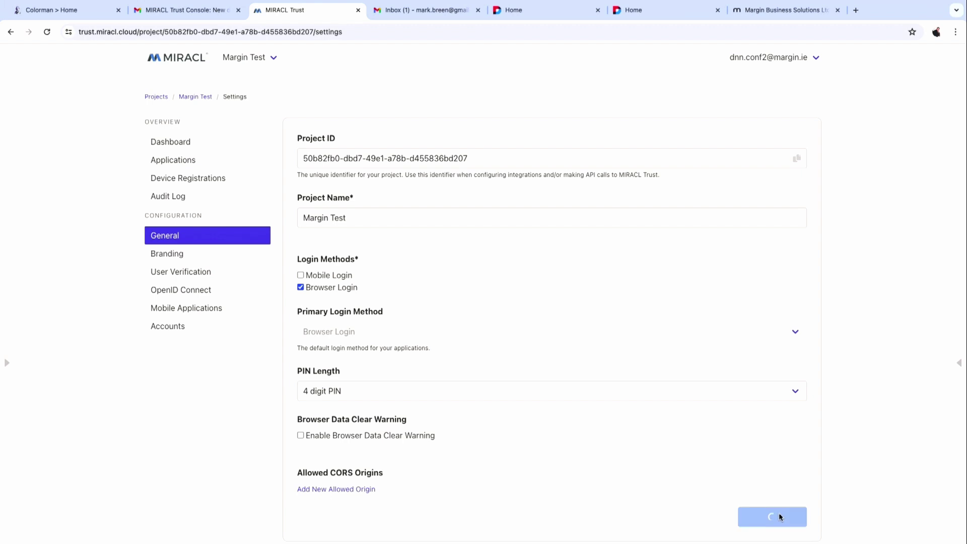
click(179, 259)
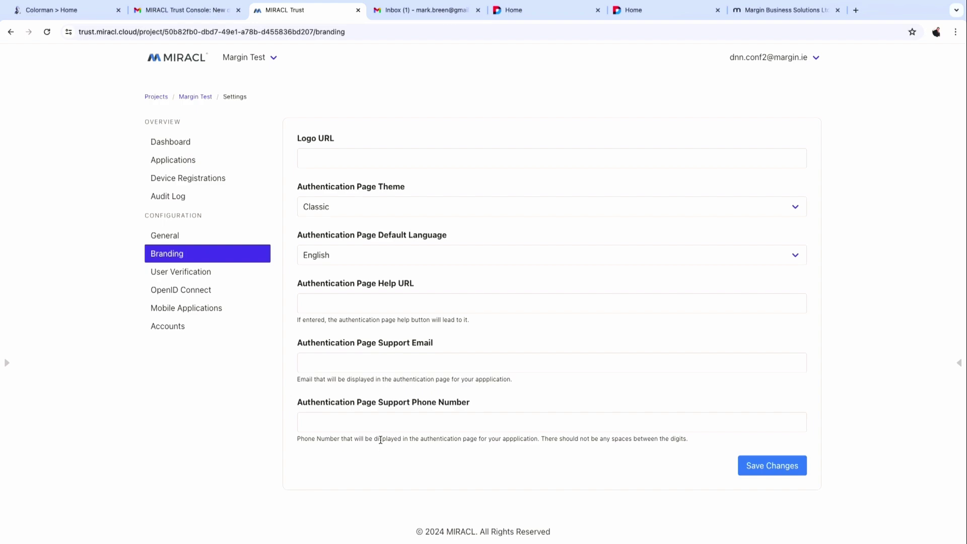
click(414, 306)
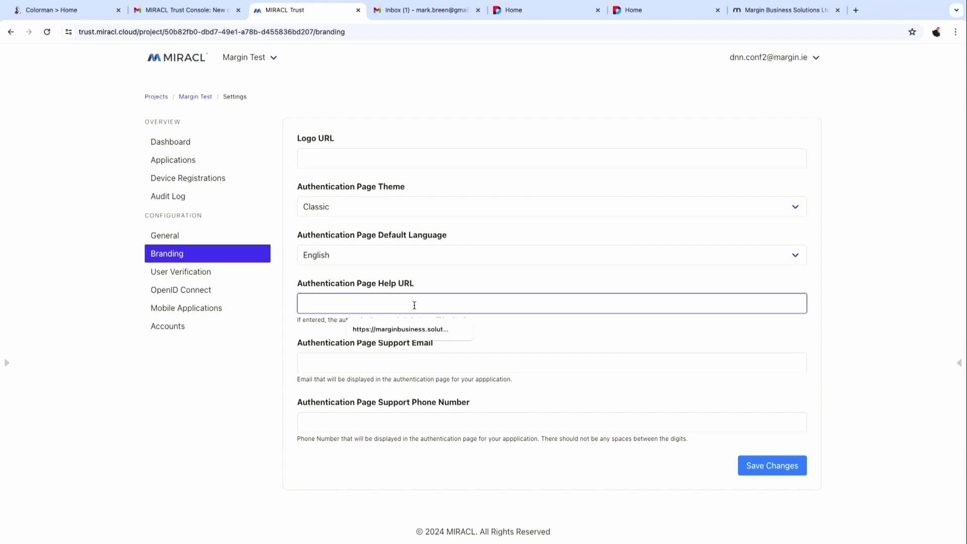
click(786, 9)
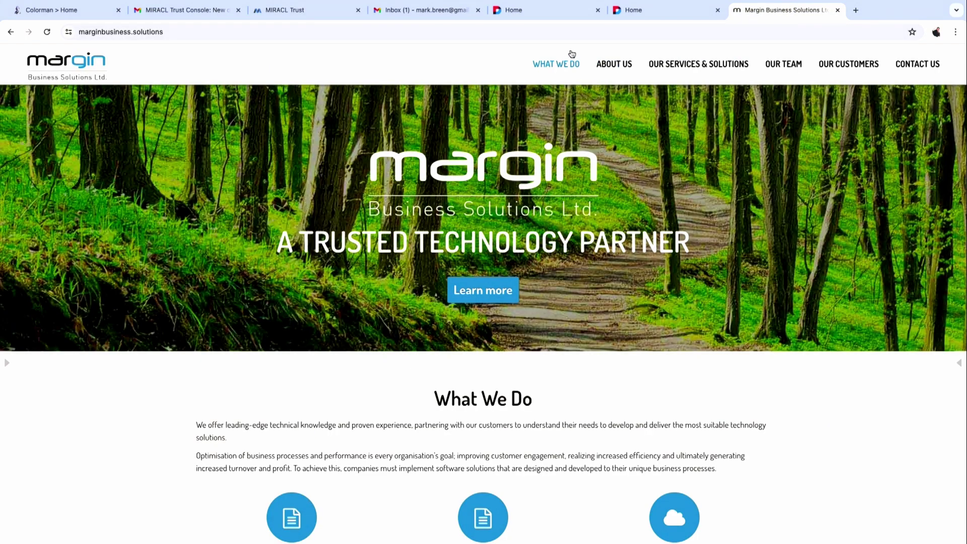
click(590, 33)
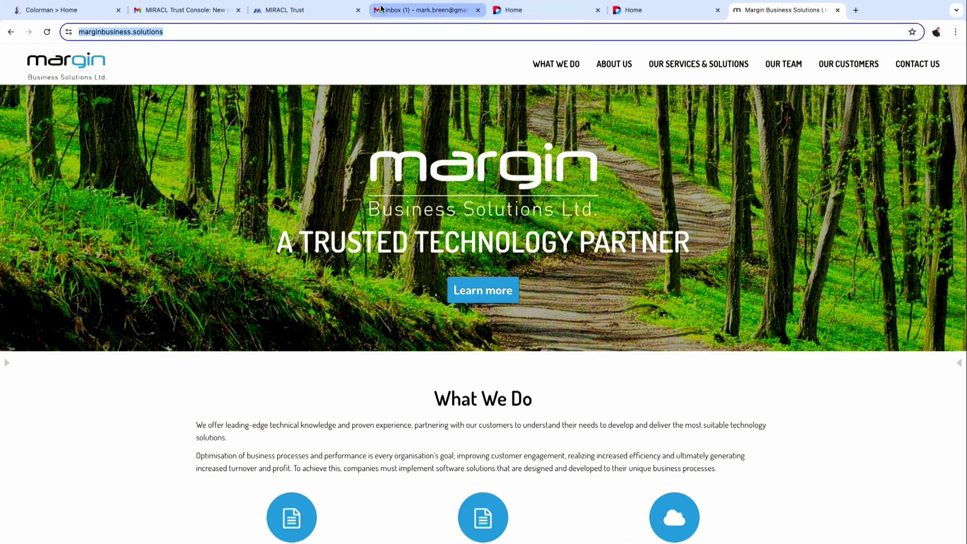
click(303, 10)
key(ctrl+v)
Enter the support e-mail and support phone number without spaces, and save the branding.
key(Tab)
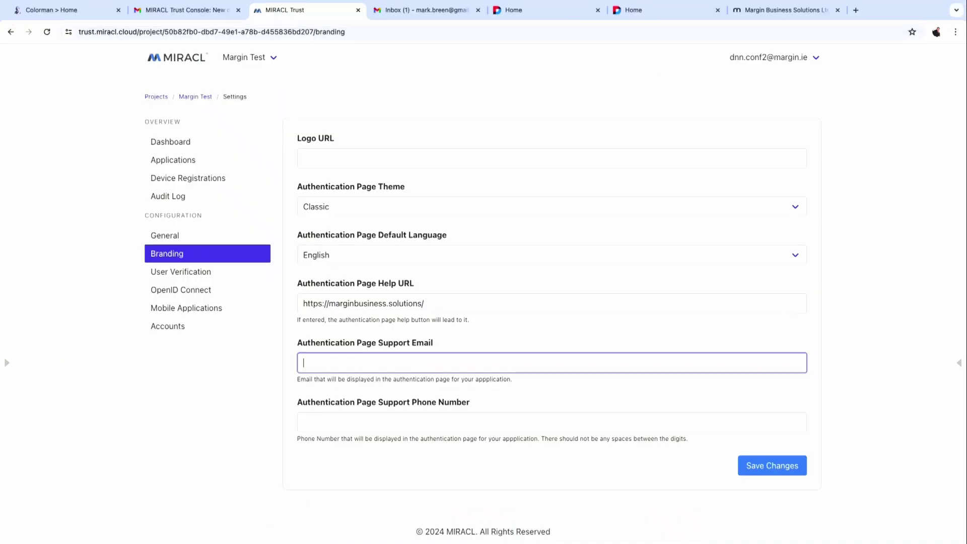
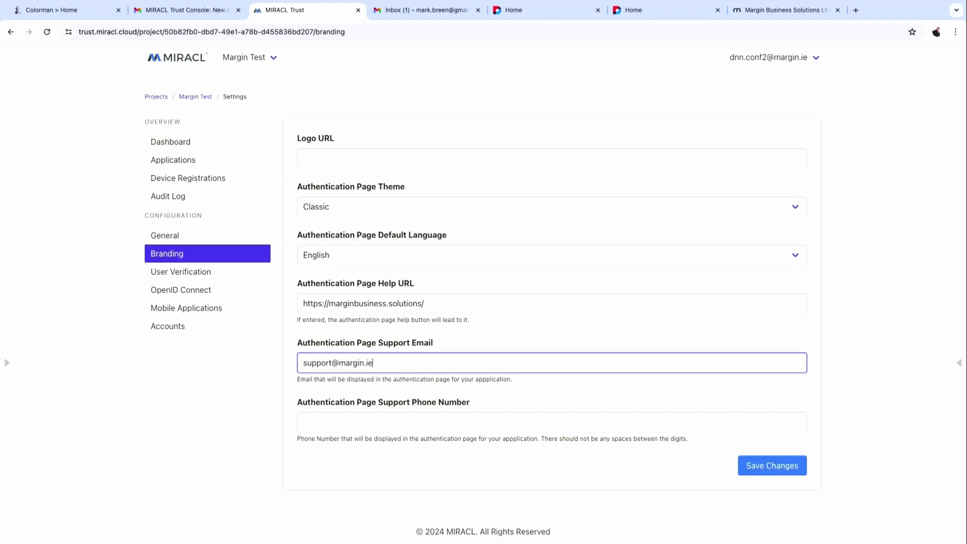
key(Tab)
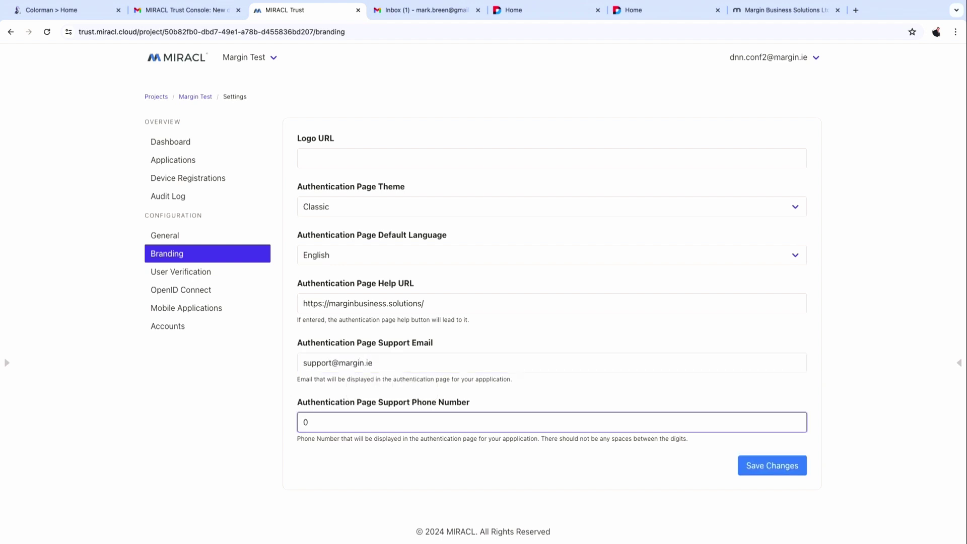
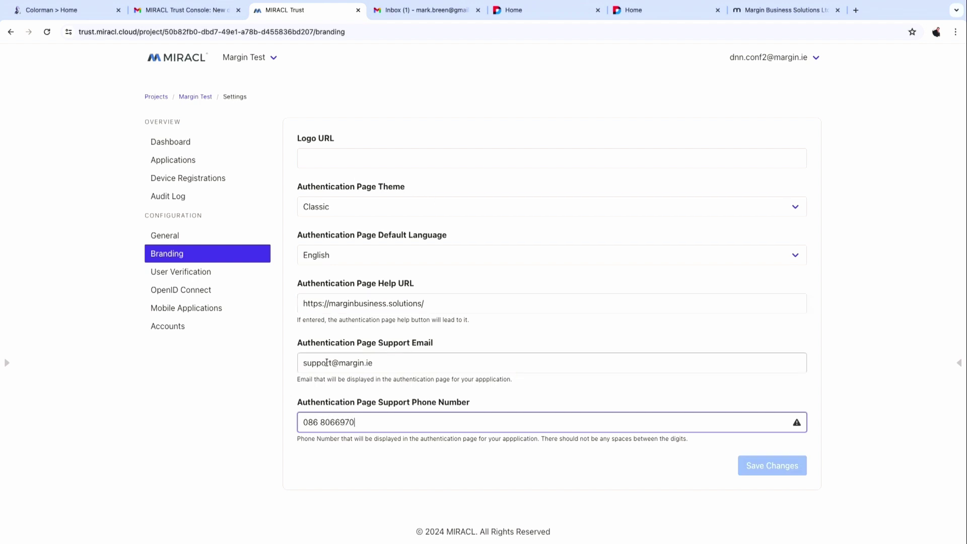
click(321, 421)
key(BackSpace)
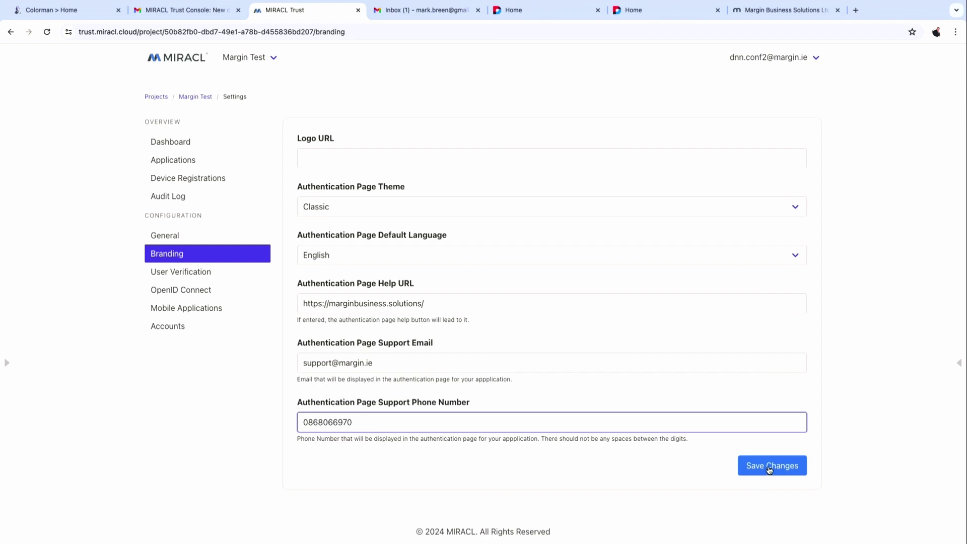
click(768, 465)
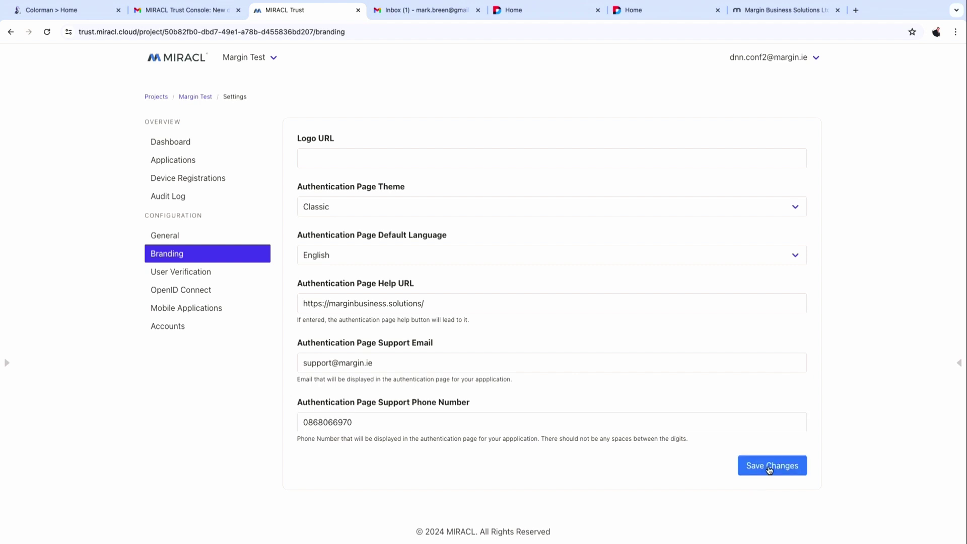
key(super+Tab)
key(super+Tab)
key(super+Tab)
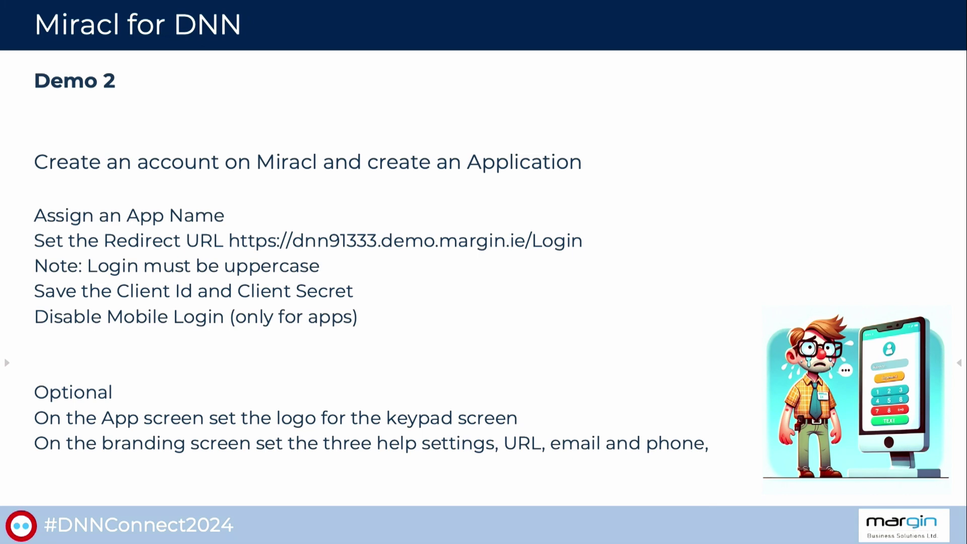
Advance the slideshow to the DNN Miracl Authentication Provider setup slide, then return to Chrome.
click(44, 470)
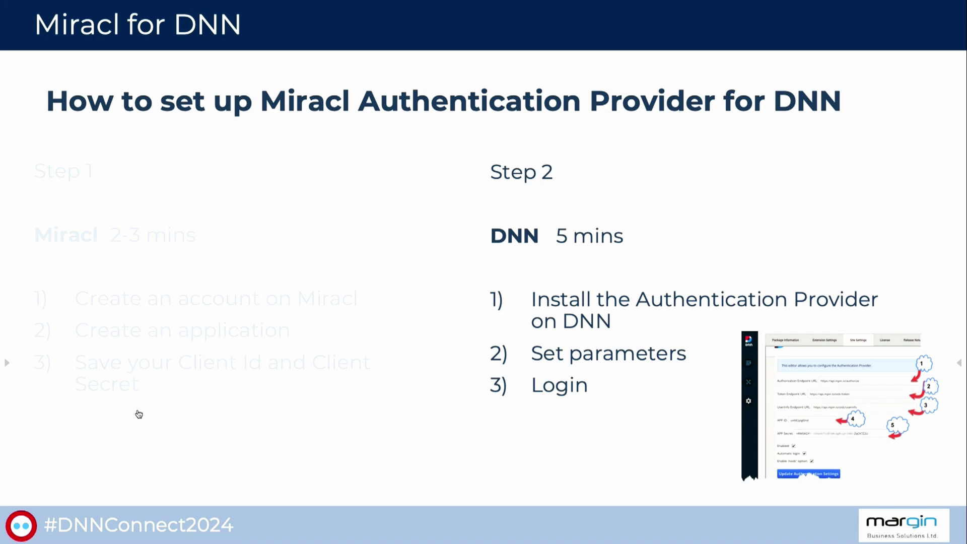
key(alt+Tab)
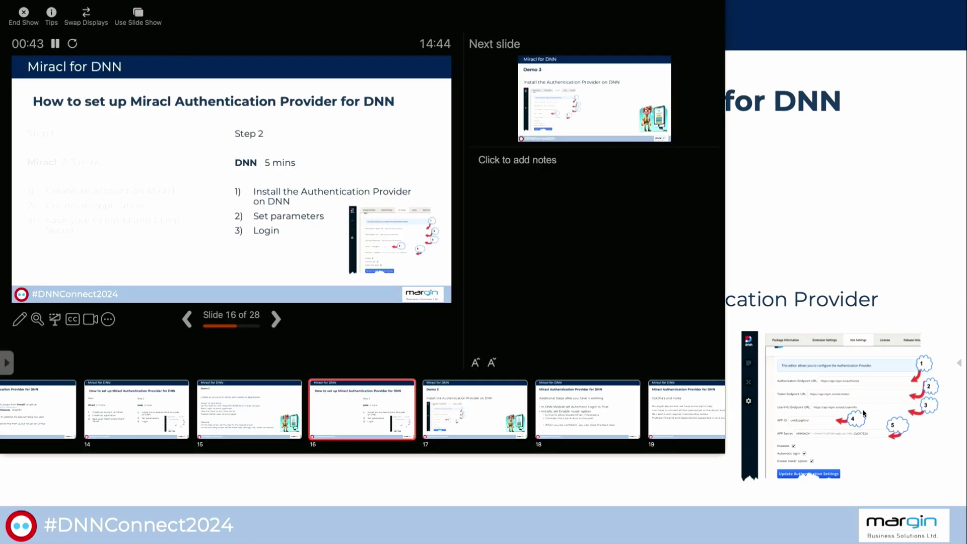
key(super+Tab)
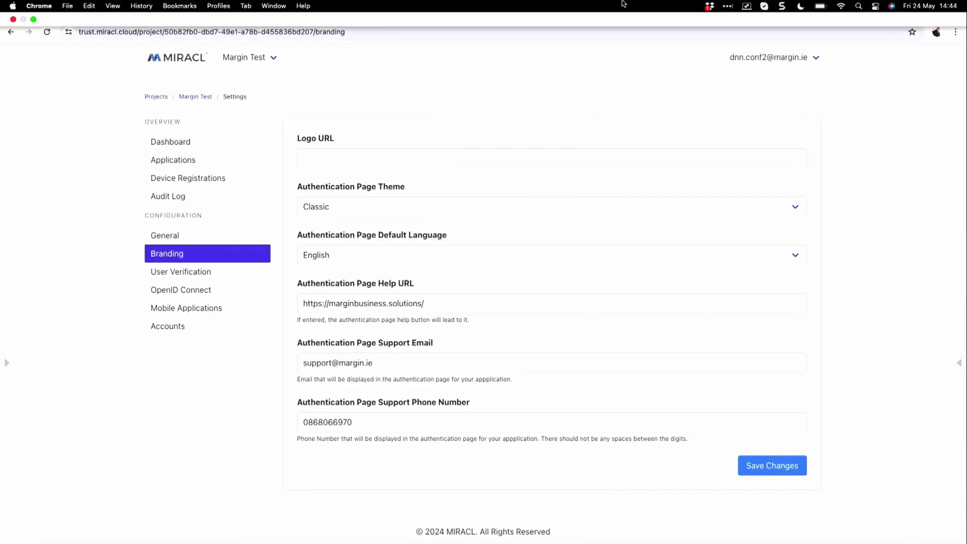
Sign in to dnn91333.demo.margin.ie with the administrator's username and password.
click(660, 11)
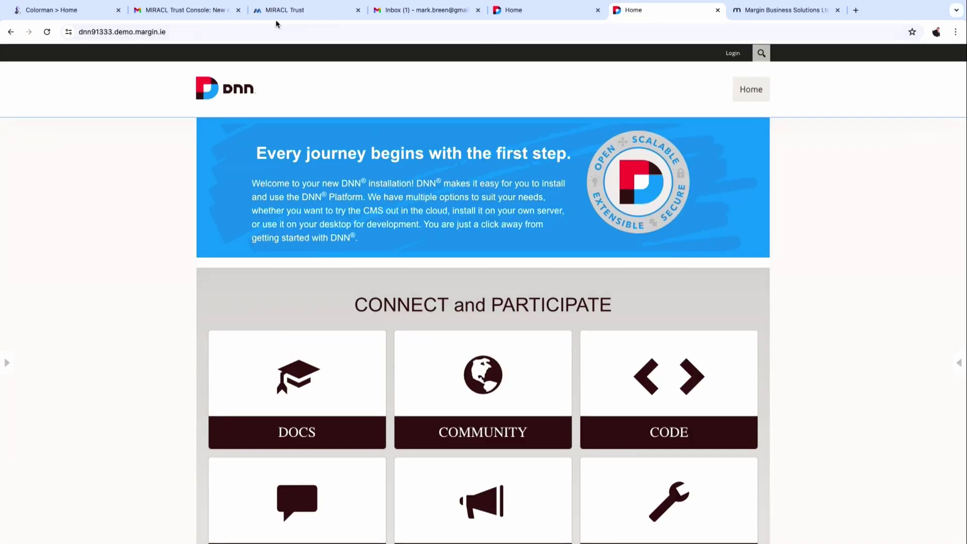
click(181, 30)
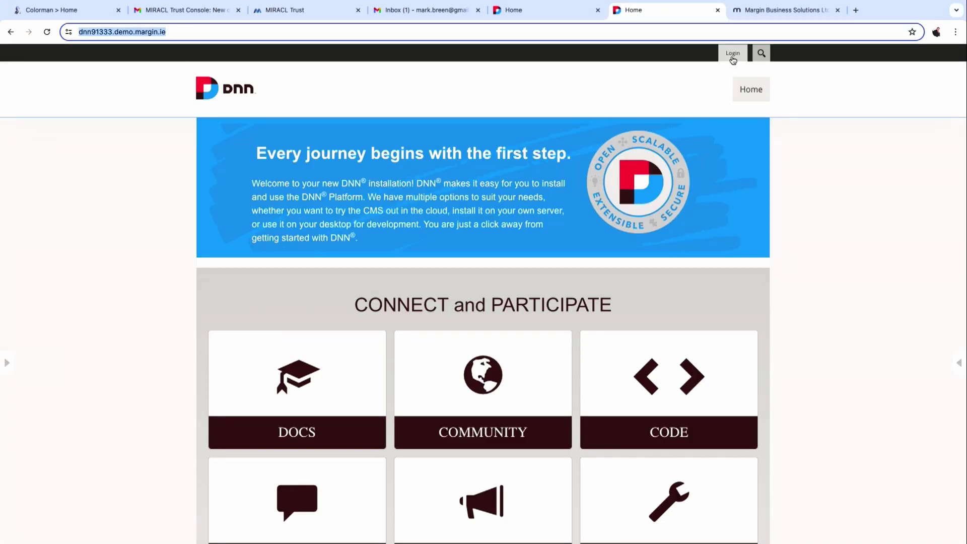
click(733, 55)
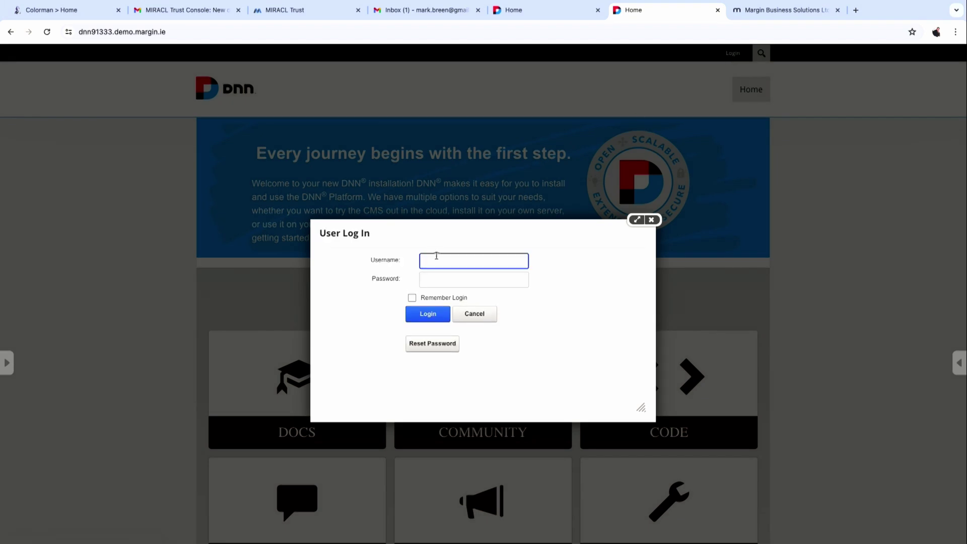
click(436, 260)
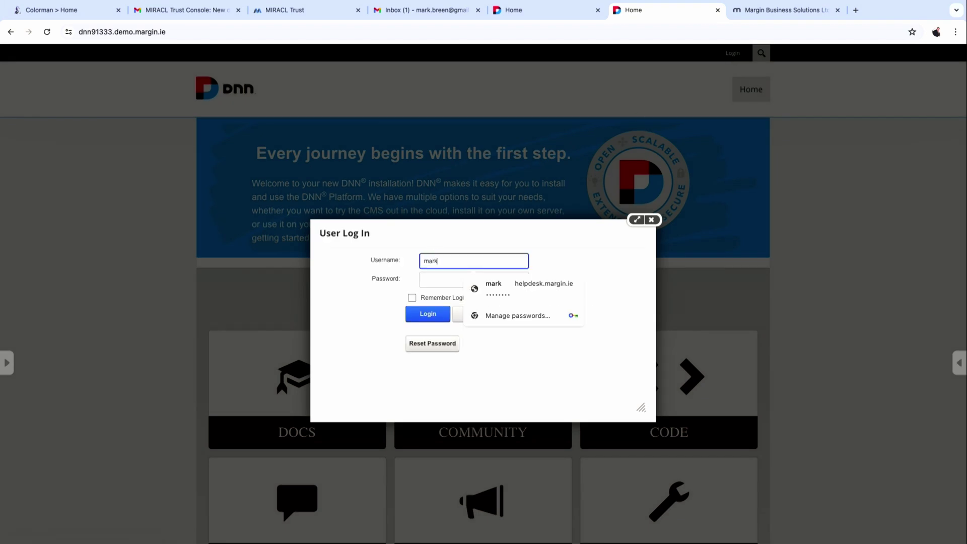
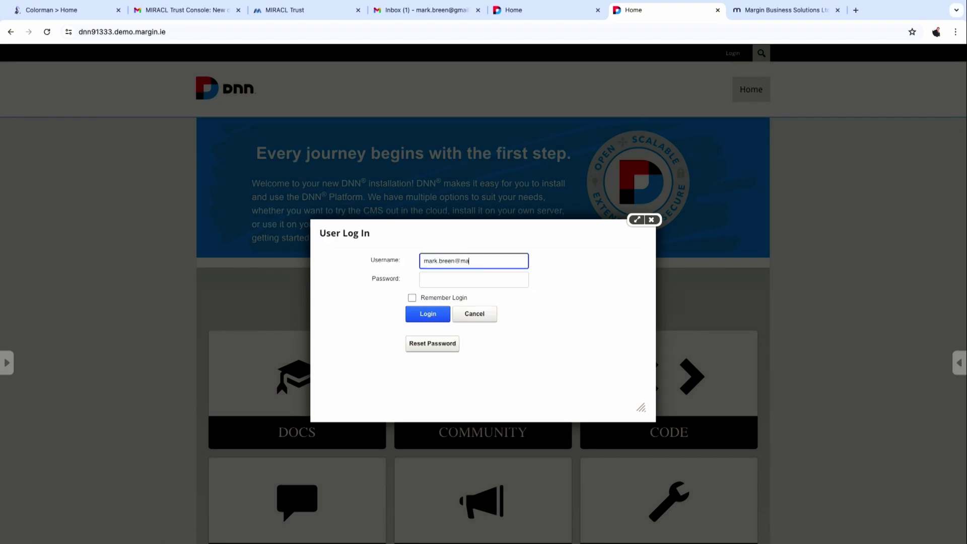
key(Tab)
text(•)
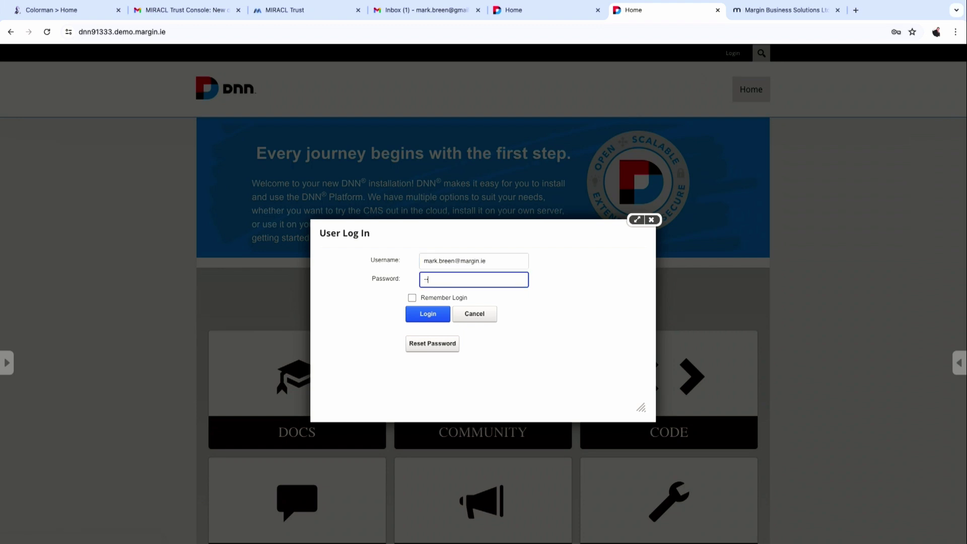
text(•••••••••••)
click(431, 319)
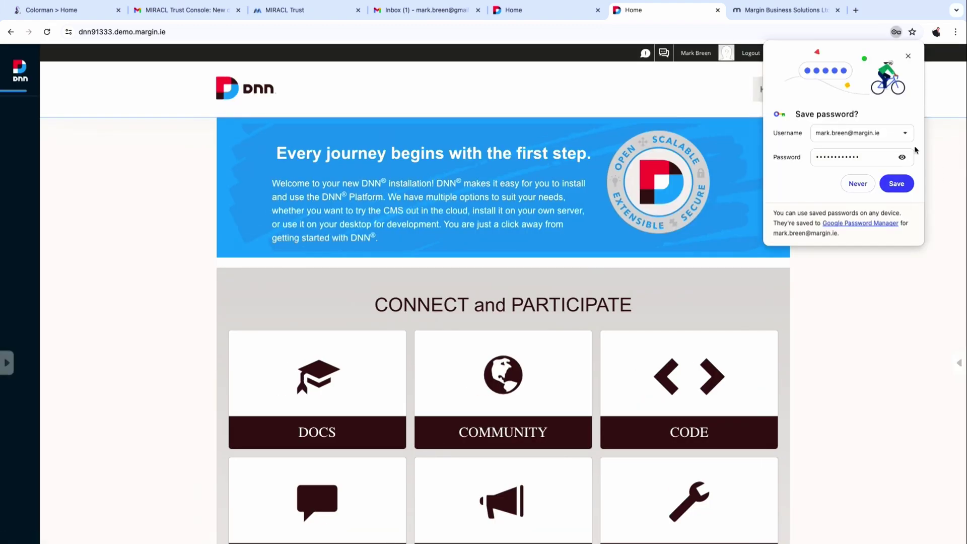
Dismiss the save-password offer and start a new extension install from the Extensions panel.
click(907, 57)
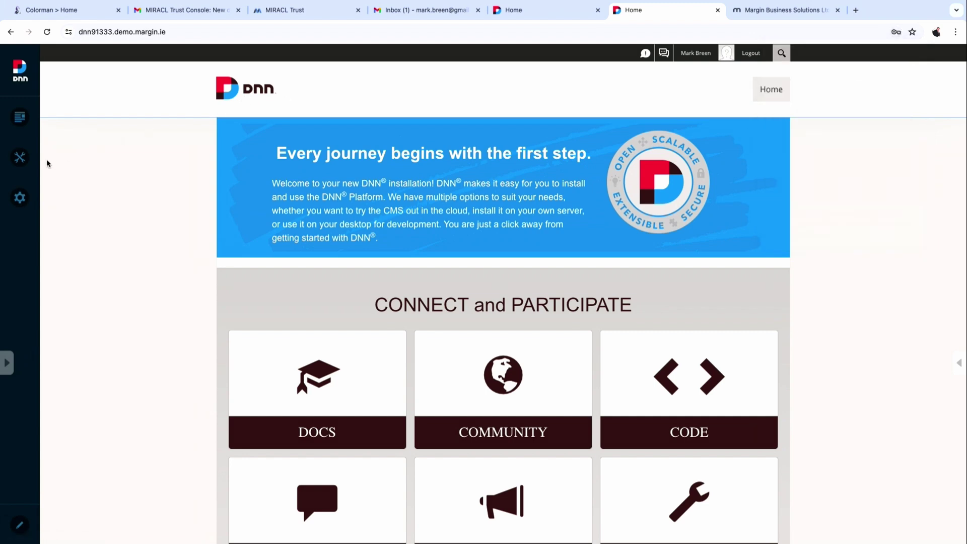
mouse_move(16, 203)
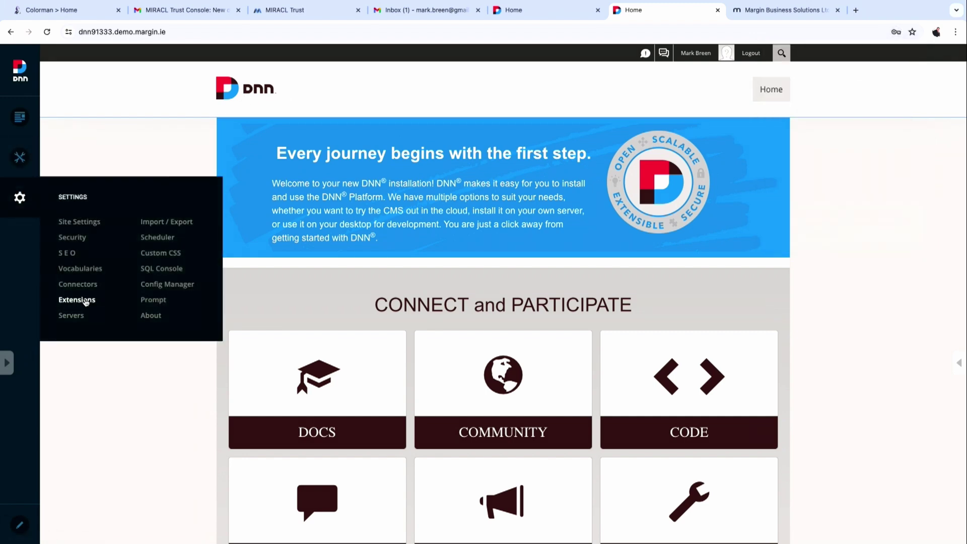
click(81, 300)
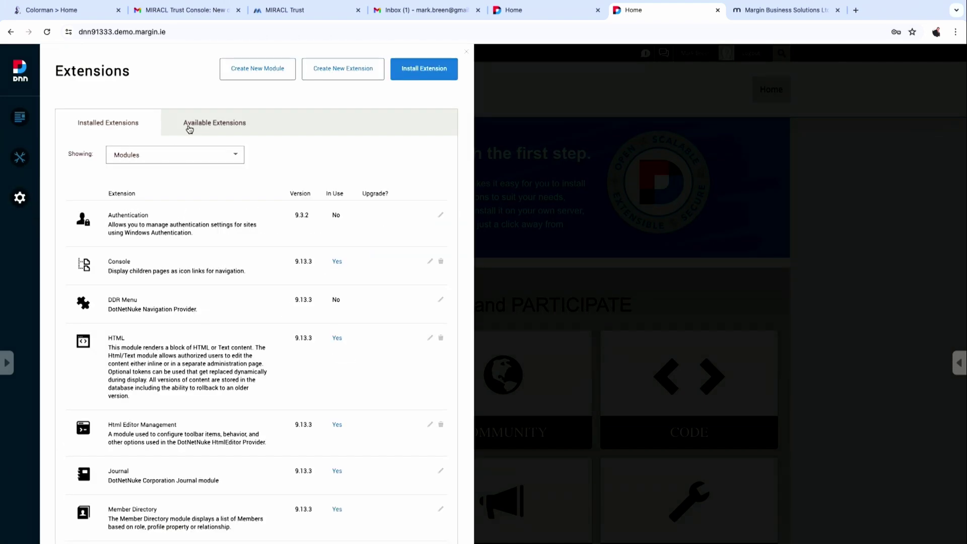
click(408, 68)
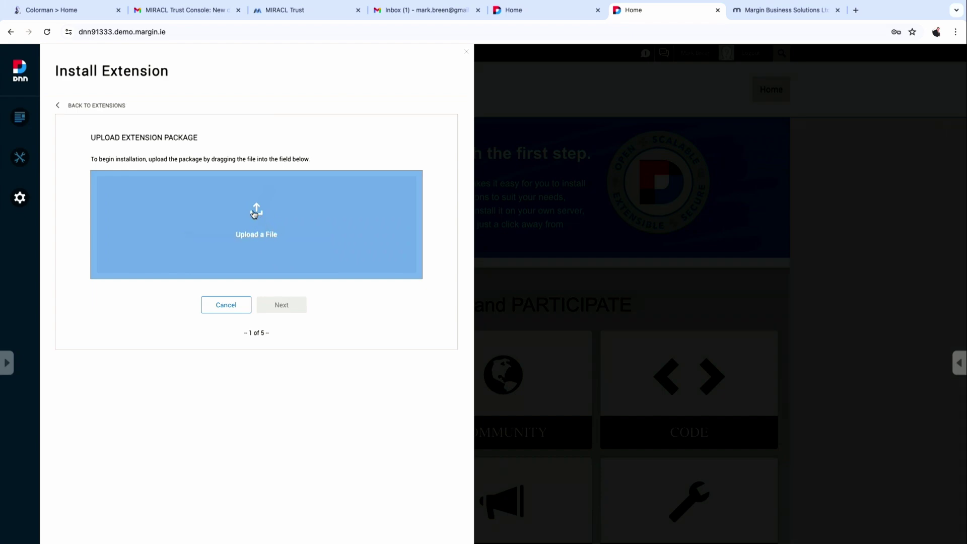
Upload DNN.Authentication.OpenIdConnect.02.00.01.zip from MarginCommonDrive > Miracl.
click(254, 214)
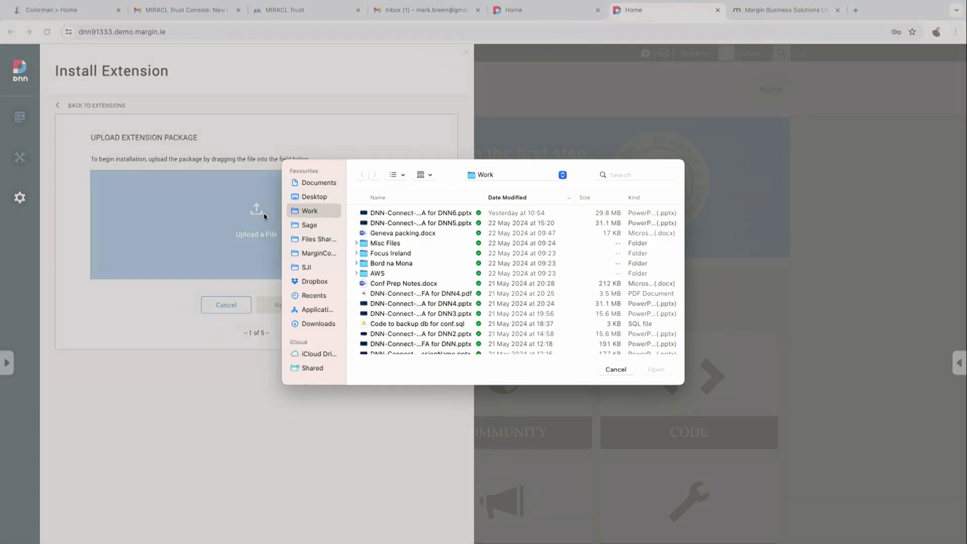
click(322, 253)
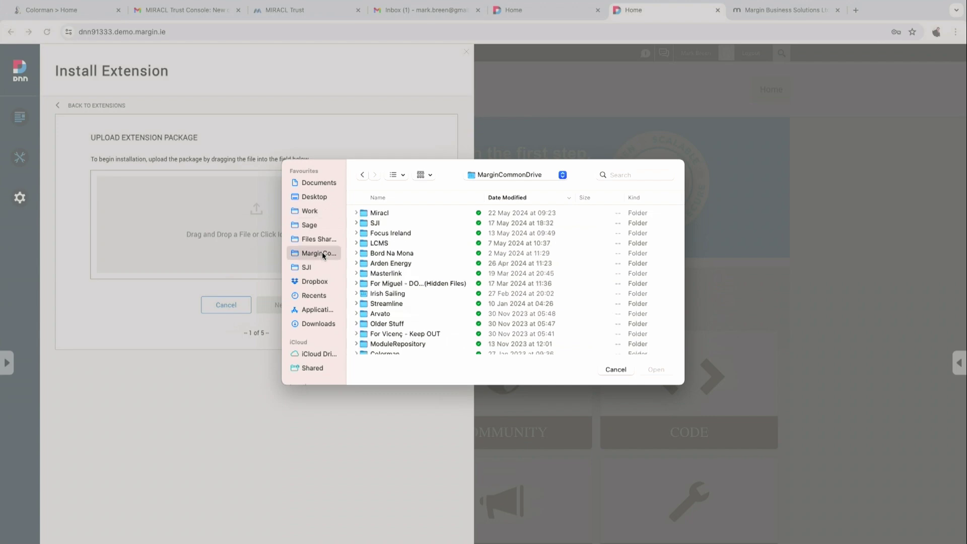
double_click(384, 215)
double_click(408, 224)
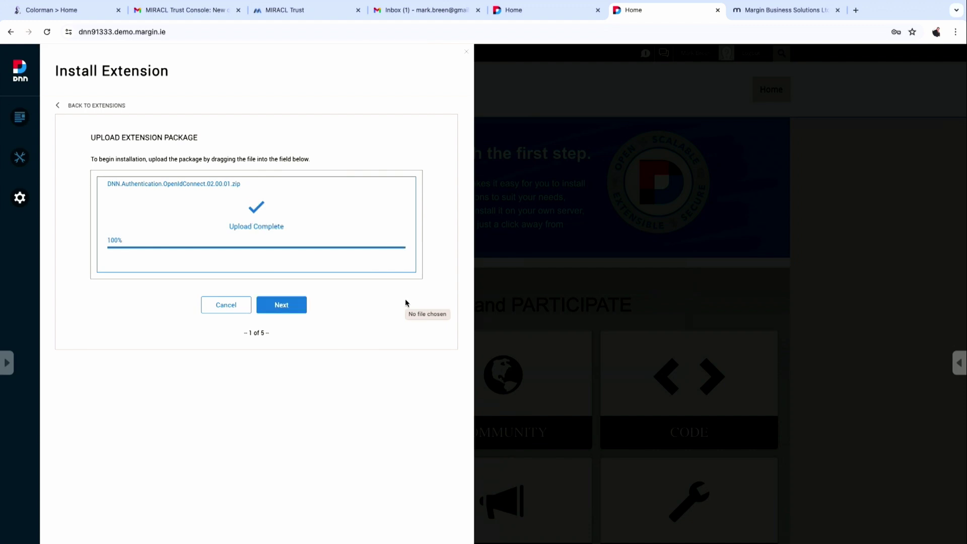
Accept the licence, complete the OpenIdConnect install wizard, and go back to the DNN Home page.
click(291, 309)
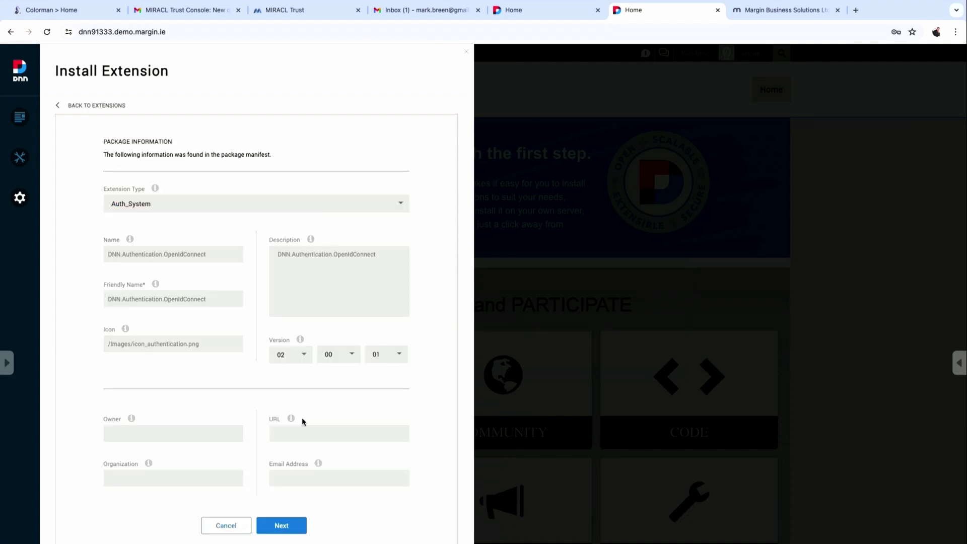
scroll(302, 418, down, 1)
click(283, 497)
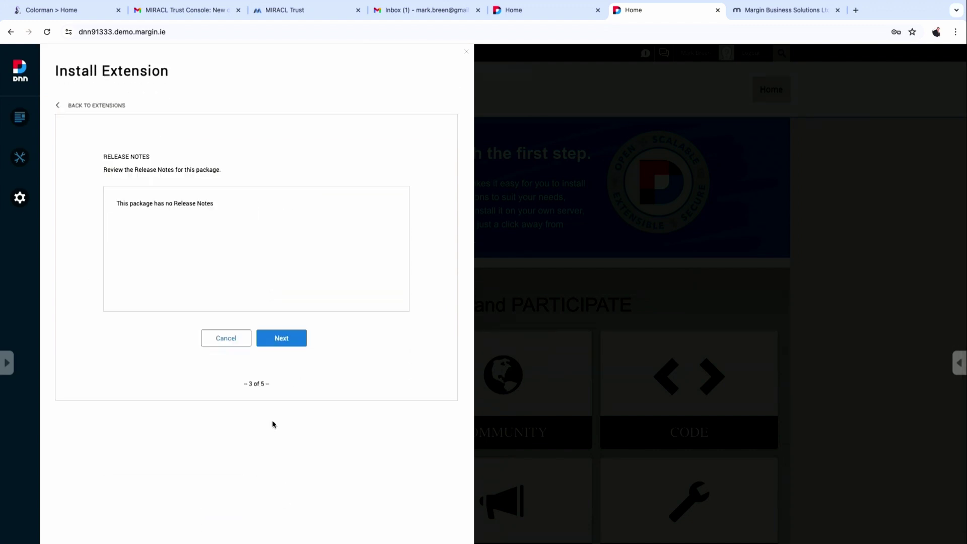
click(282, 339)
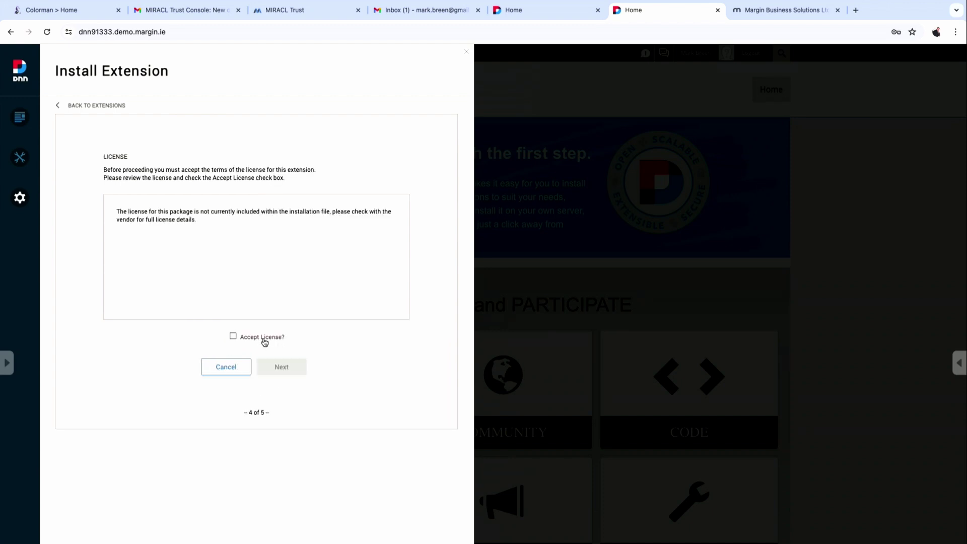
click(265, 341)
click(284, 365)
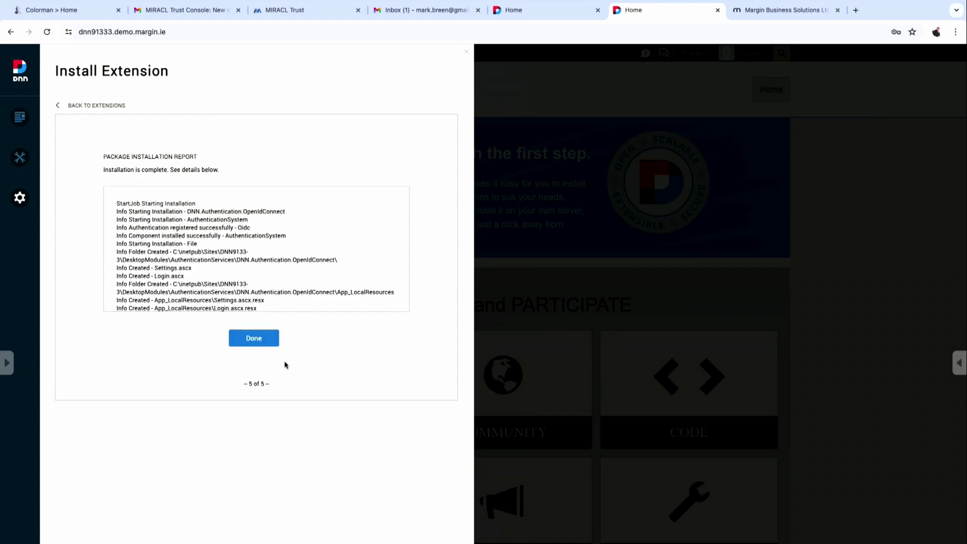
click(255, 339)
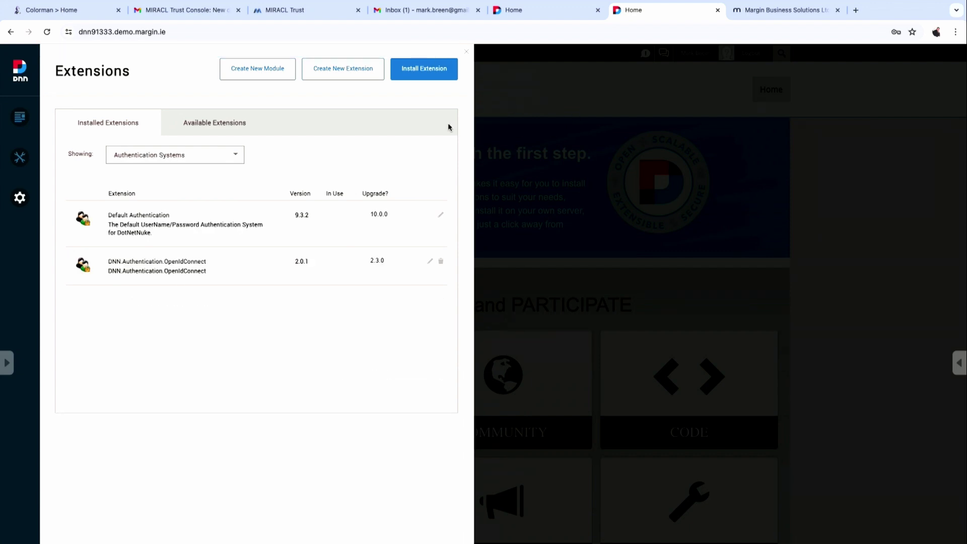
click(466, 52)
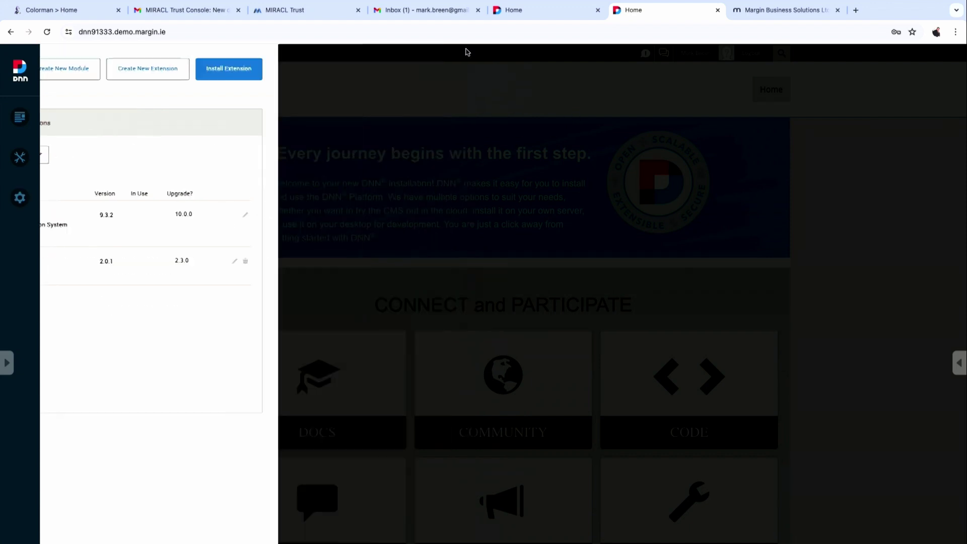
click(245, 91)
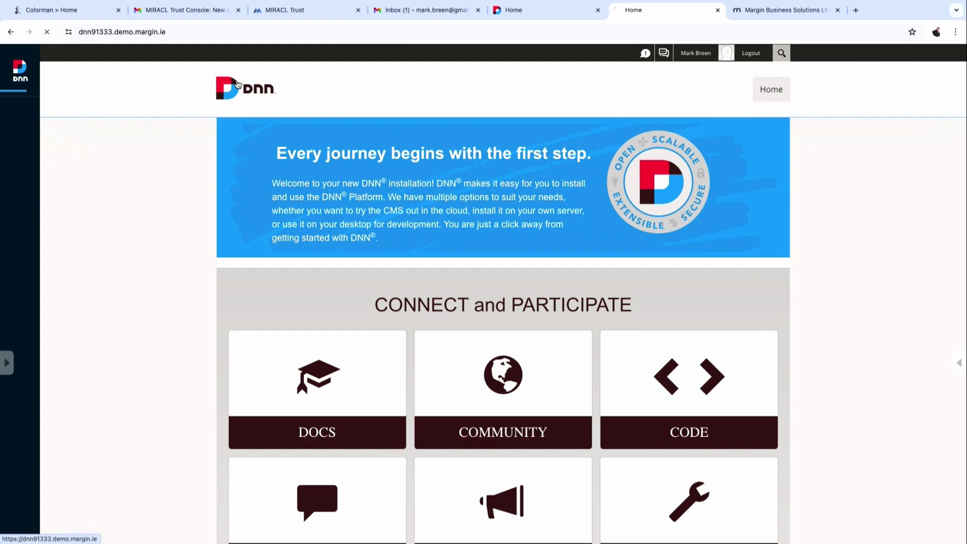
Filter Extensions to Authentication Systems and edit the DNN.Authentication.OpenIdConnect 2.0.1 entry.
mouse_move(19, 198)
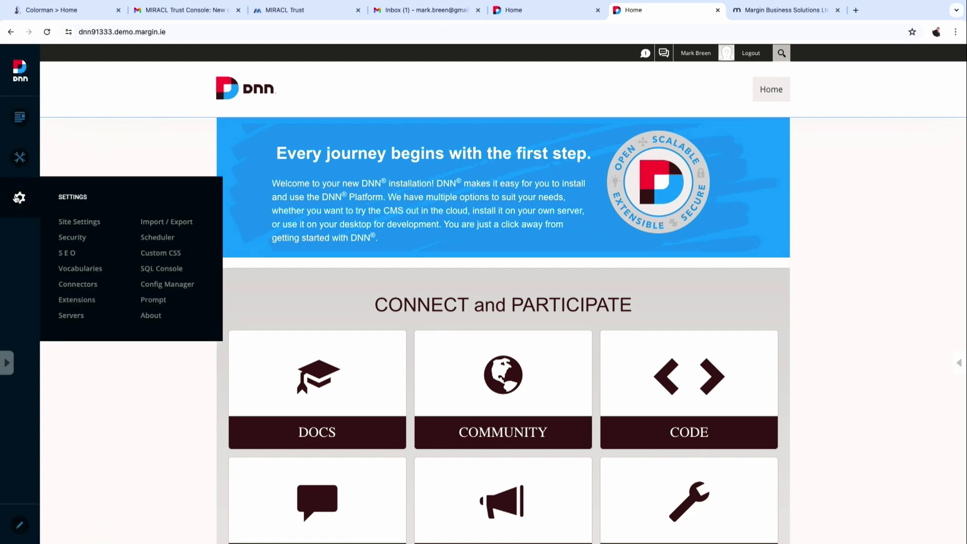
click(76, 299)
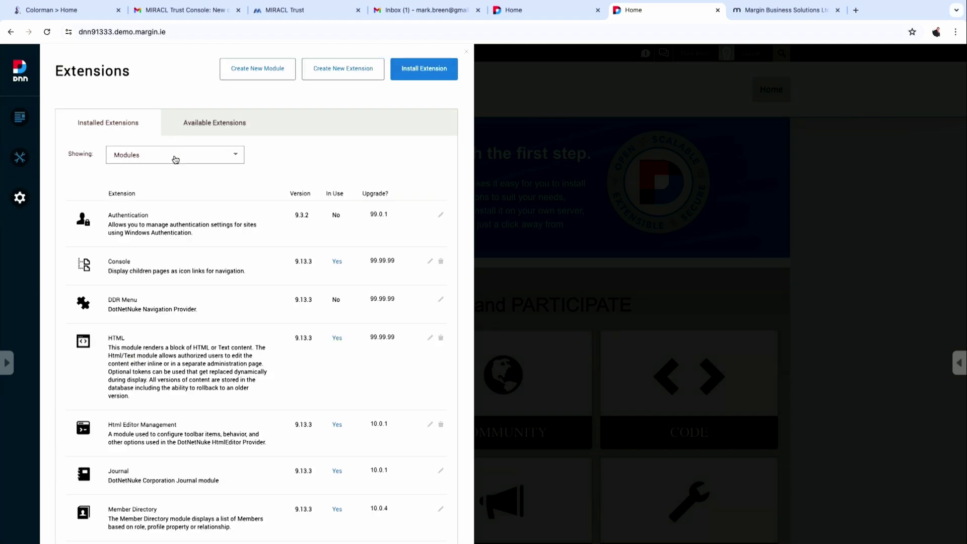
click(173, 157)
click(175, 196)
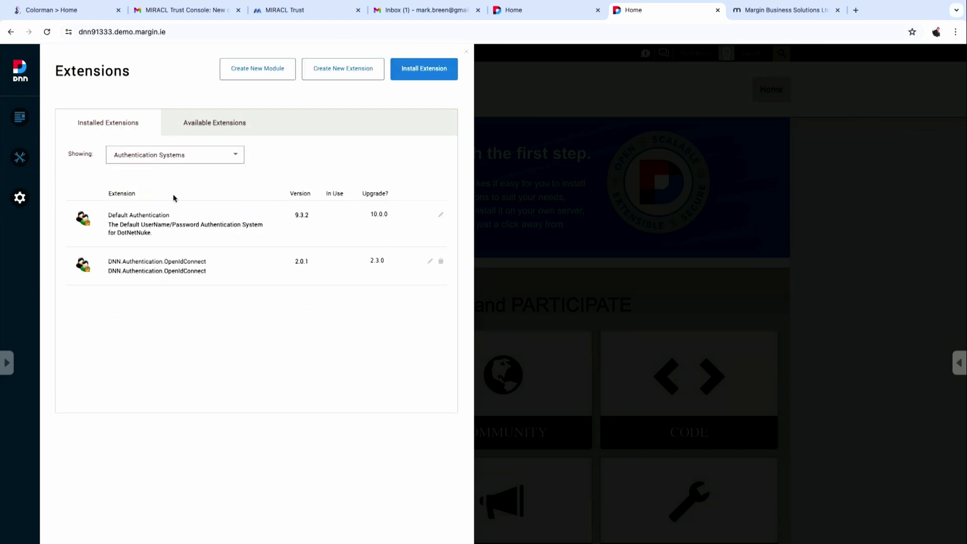
click(430, 262)
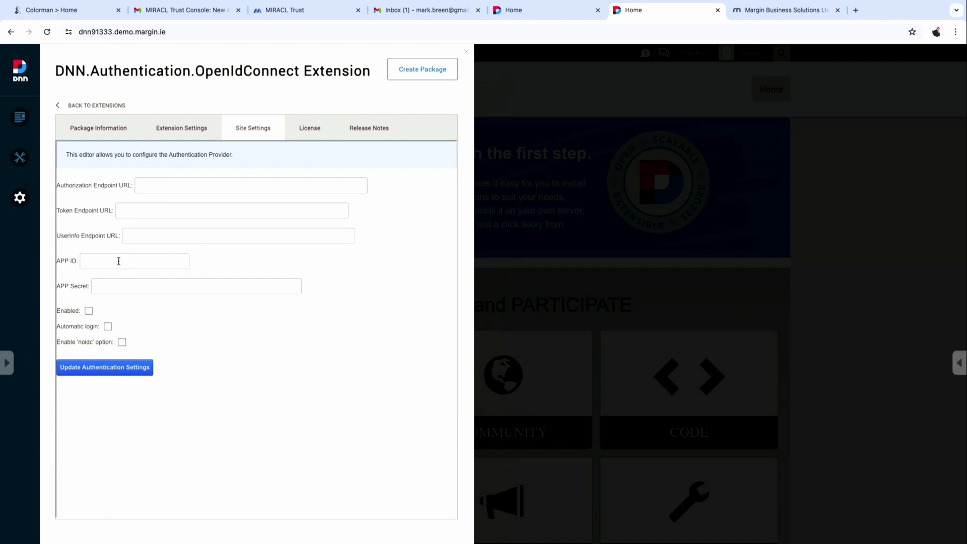
Copy the api.mpin.io authorize URL from the notes into the Authorization Endpoint field.
key(super+Tab)
key(super+Tab)
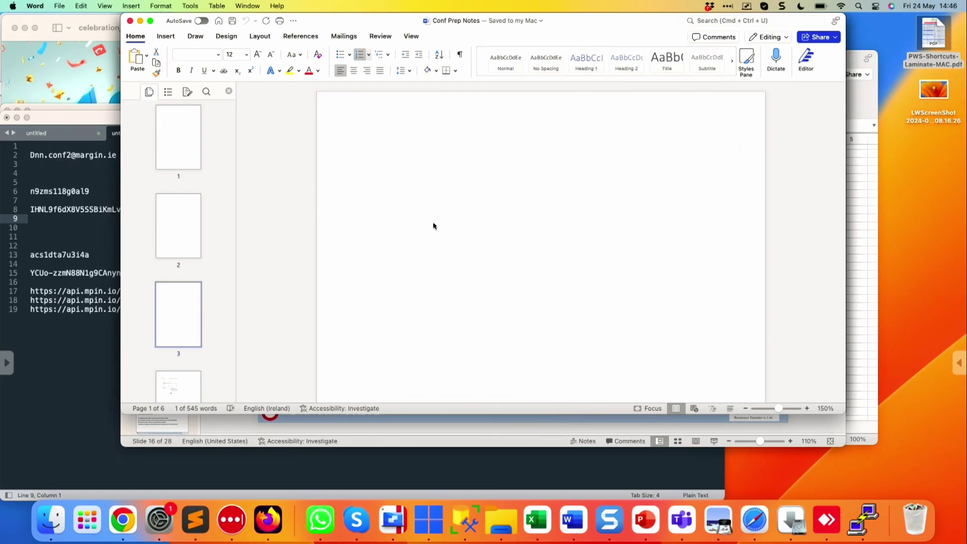
scroll(468, 253, down, 15)
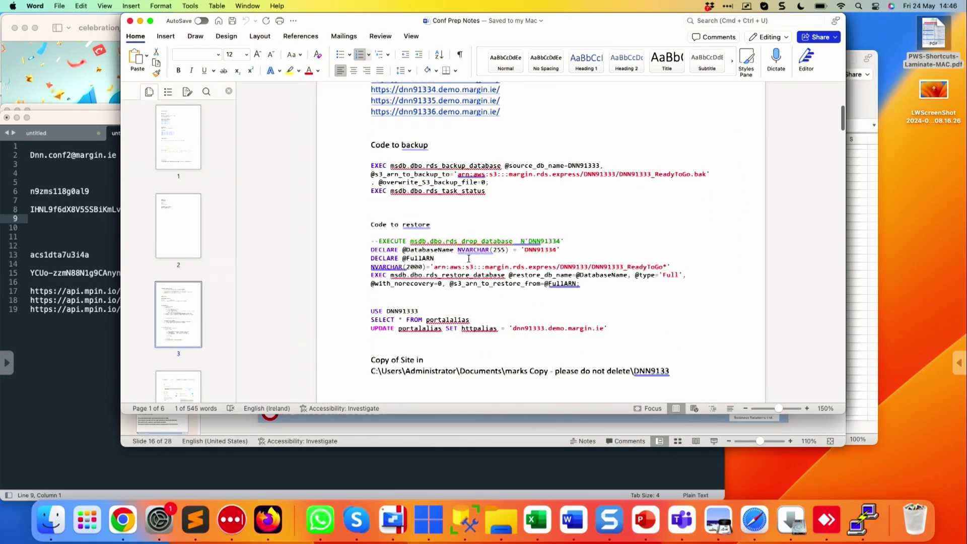
key(super+Tab)
key(super+Tab)
key(super+Tab)
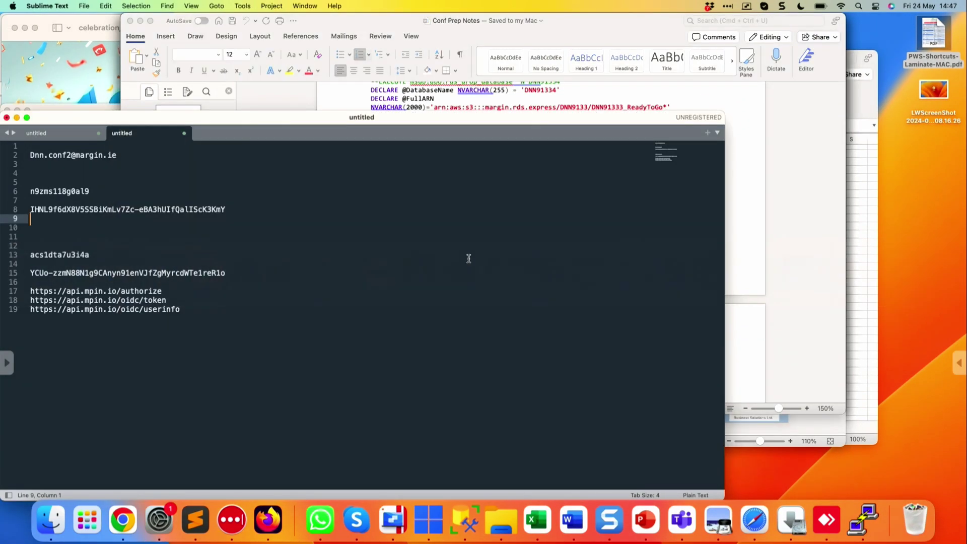
click(194, 288)
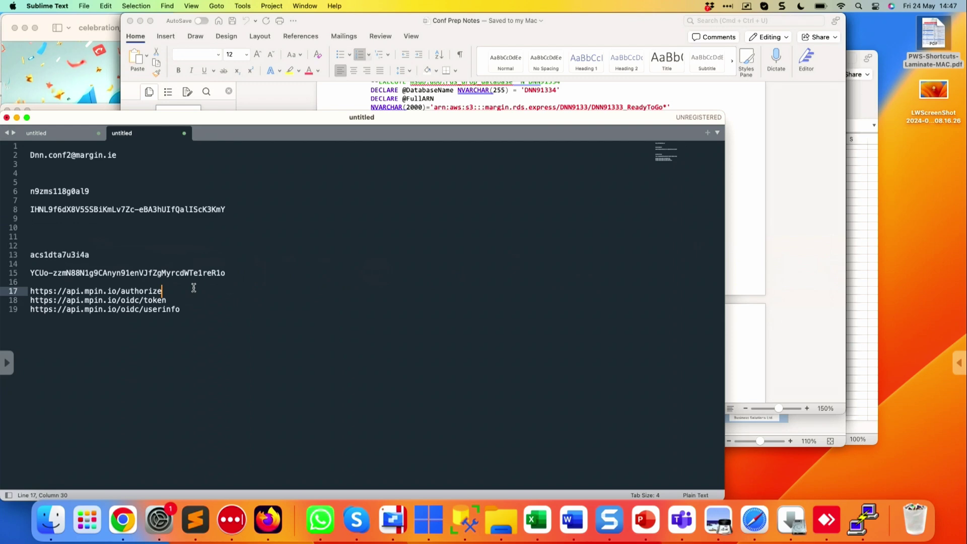
key(super+shift+Up)
click(162, 301)
key(Up)
key(super+shift+Up)
click(161, 300)
drag(162, 292, 30, 291)
key(super+c)
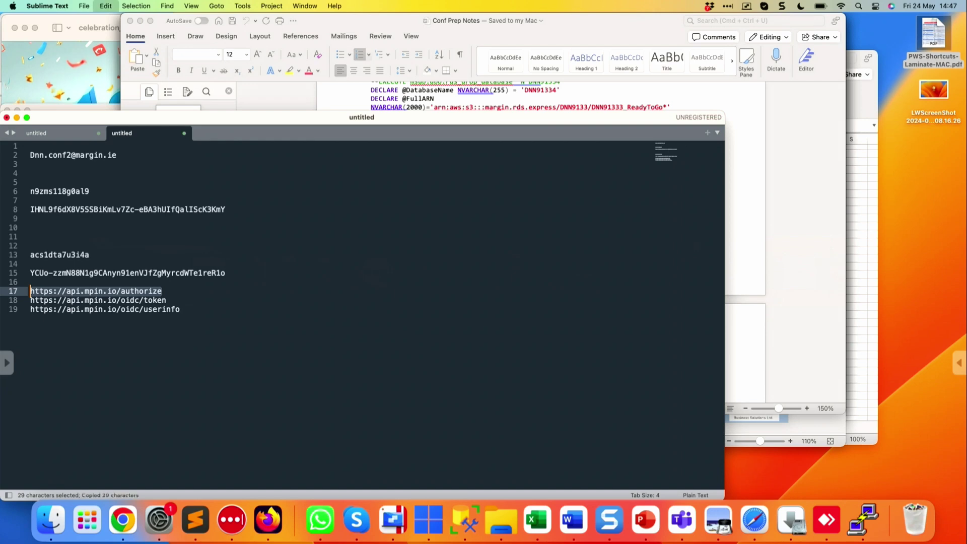
key(super+Tab)
key(super+Tab)
key(super+Tab)
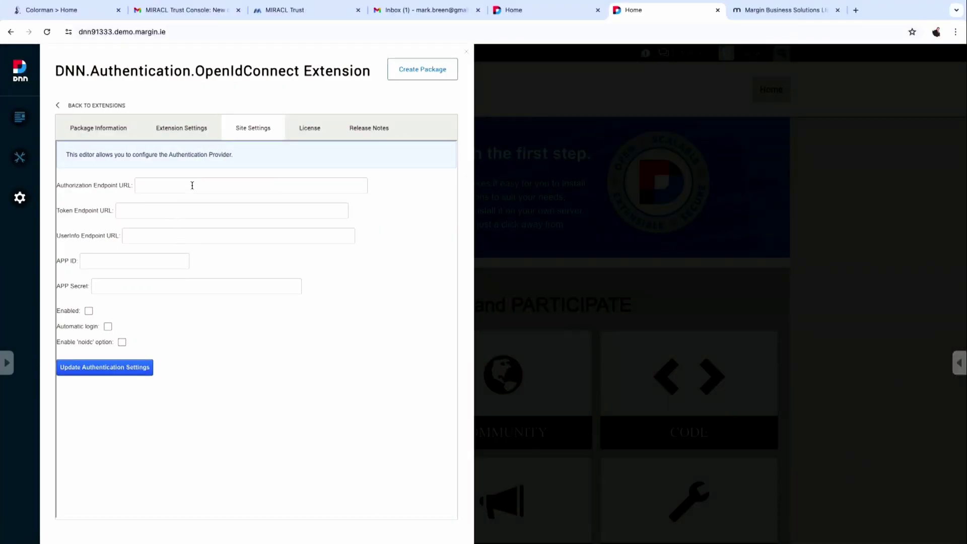
click(192, 185)
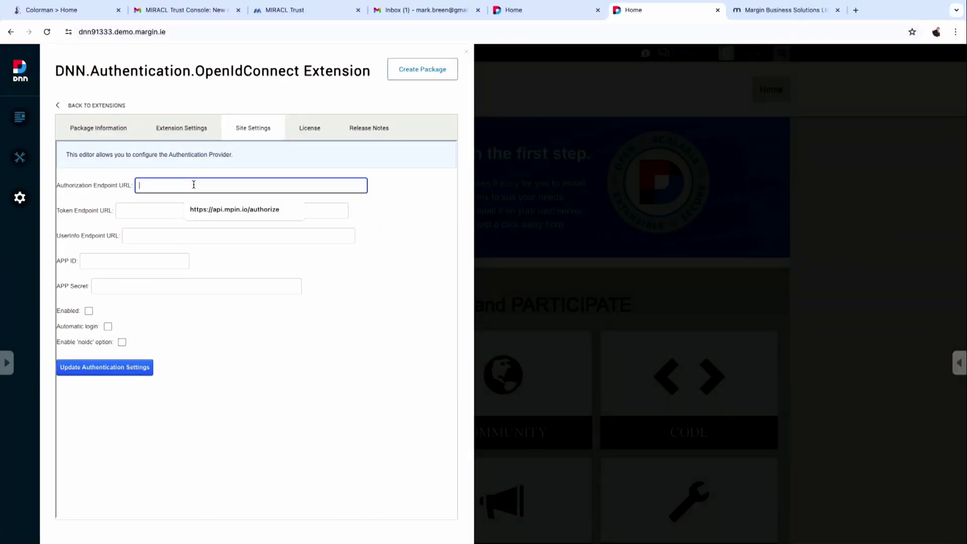
key(super+v)
key(Tab)
Copy the token endpoint URL from the text editor into the Token Endpoint field.
key(super+Tab)
key(super+Tab)
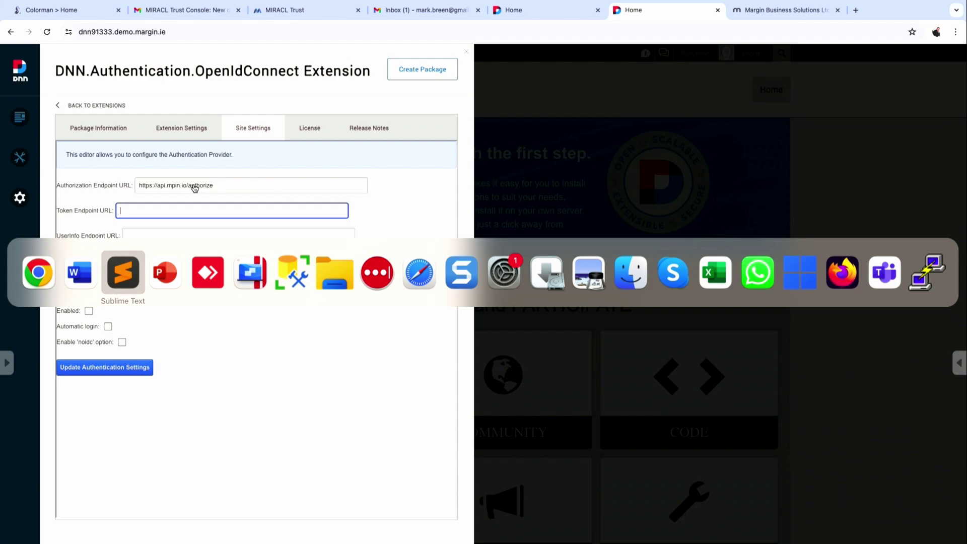
click(166, 300)
key(super+shift+Left)
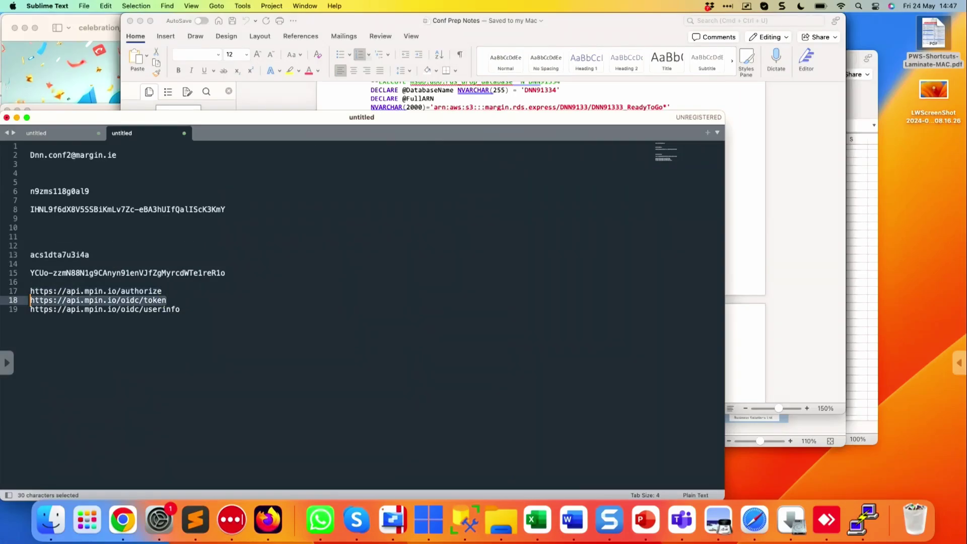
key(super+c)
key(super+Tab)
key(super+v)
key(Tab)
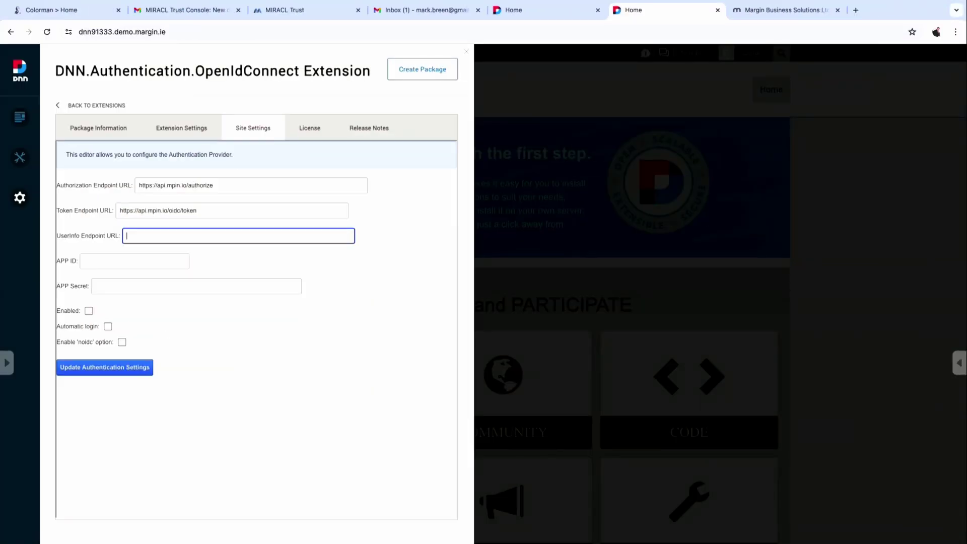
Copy the userinfo endpoint URL into the UserInfo Endpoint field.
key(super+Tab)
click(171, 309)
key(Right)
key(Right)
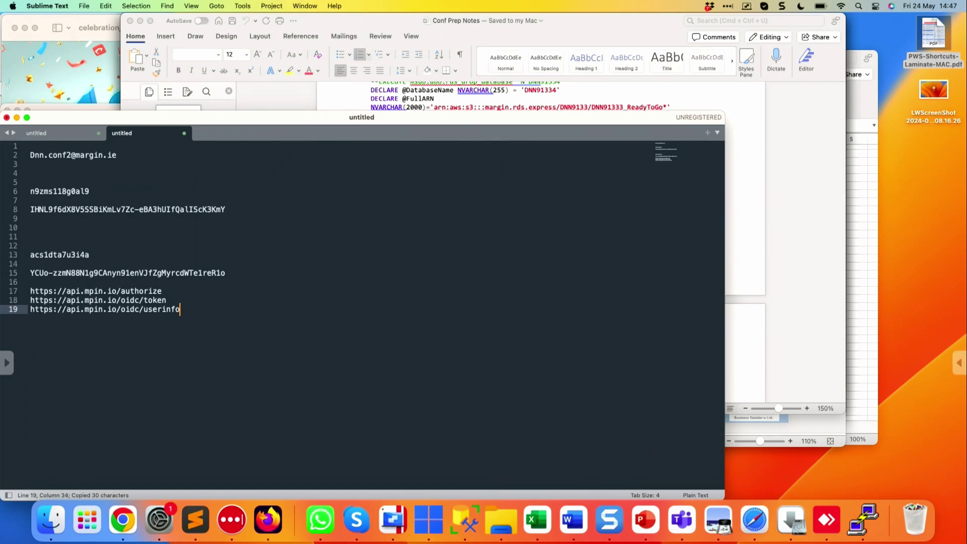
key(super+shift+Left)
key(super+c)
key(super+Tab)
key(super+v)
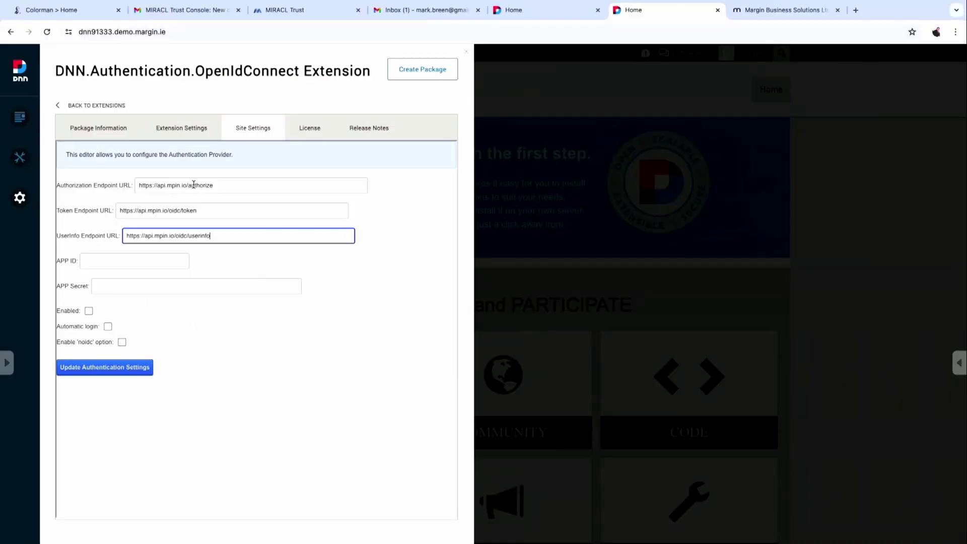
key(Tab)
Copy the application's ID from the credentials notes into the APP ID field.
key(super+Tab)
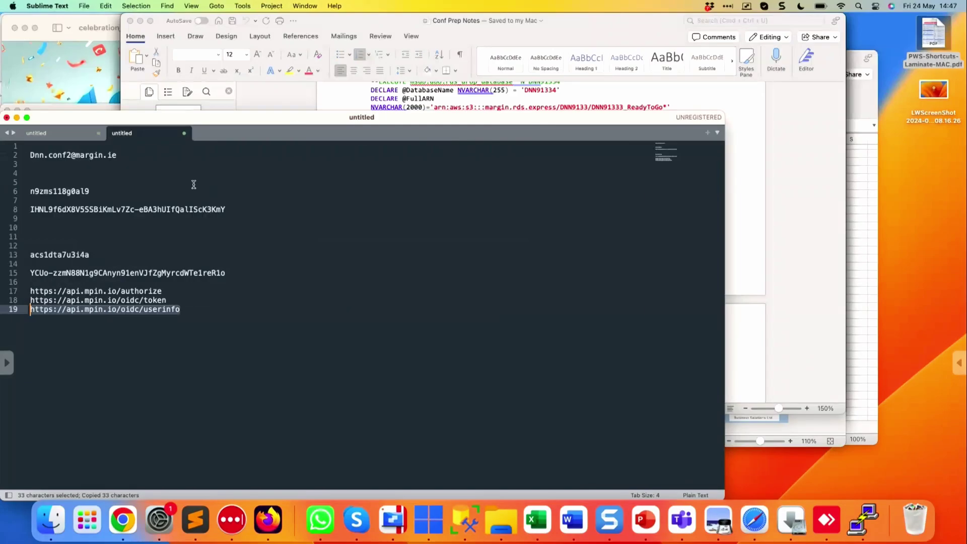
click(30, 281)
key(Up)
key(Up)
key(Up)
key(Up)
key(Up)
key(Up)
key(Up)
key(Up)
key(Up)
key(Up)
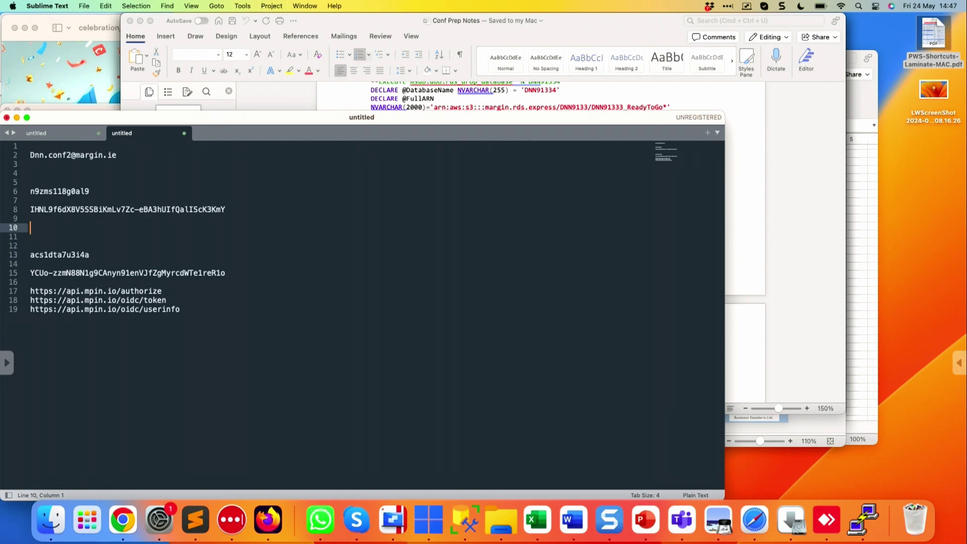
key(shift+End)
key(super+c)
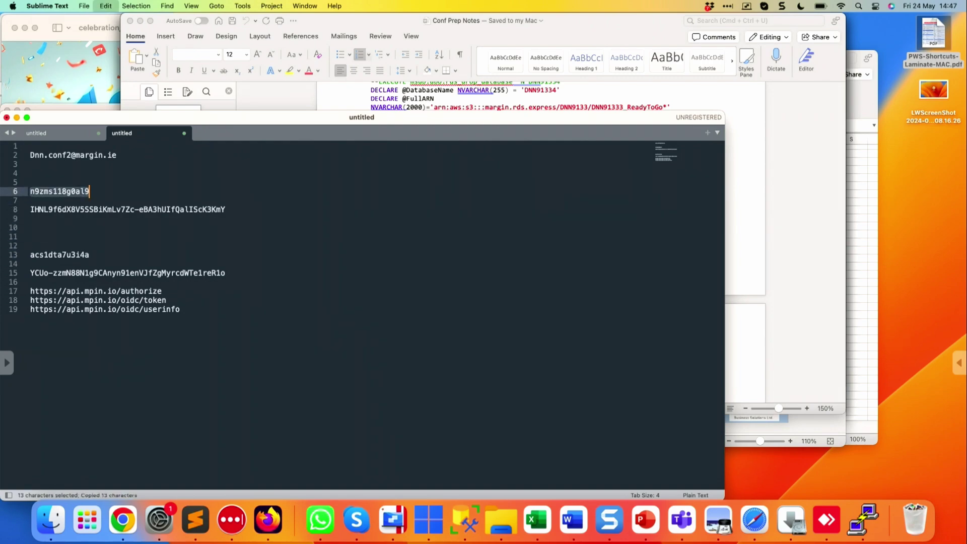
key(super+Tab)
key(super+v)
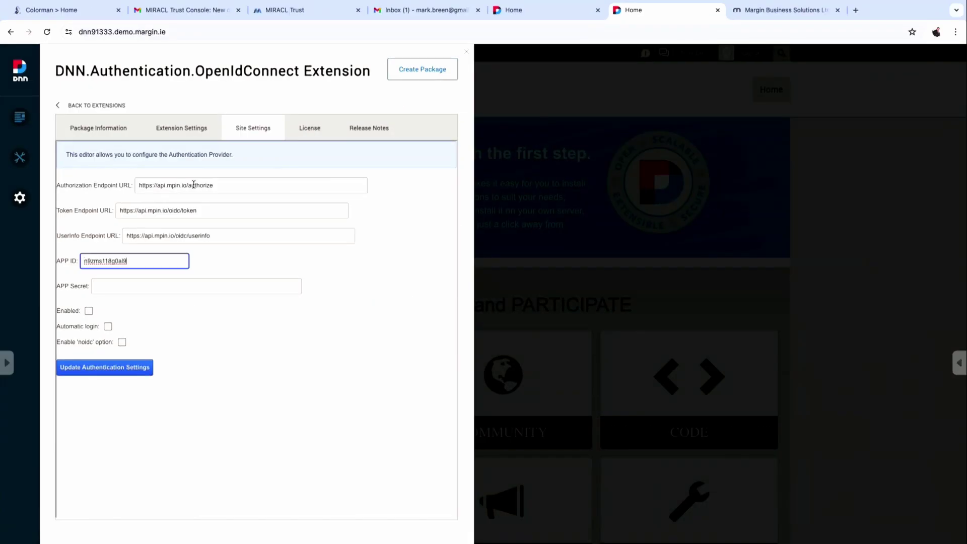
Copy the app secret from the credentials notes into the APP Secret field.
key(super+Tab)
key(Down)
key(Down)
key(Right)
key(Right)
key(Right)
key(Right)
key(Right)
key(Right)
key(Right)
key(Right)
key(Right)
key(Right)
key(Right)
key(Right)
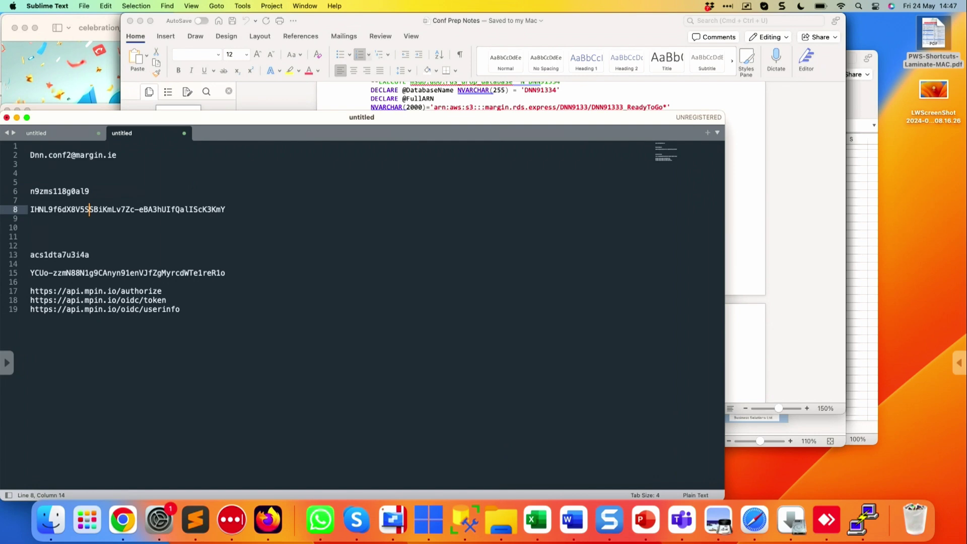
click(31, 209)
key(shift+super+Right)
key(super+Tab)
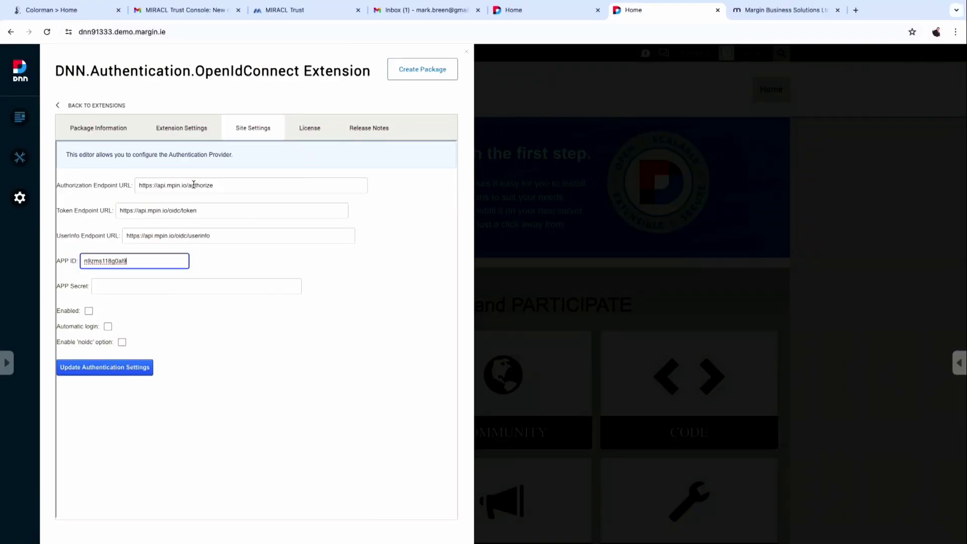
key(Tab)
key(super+v)
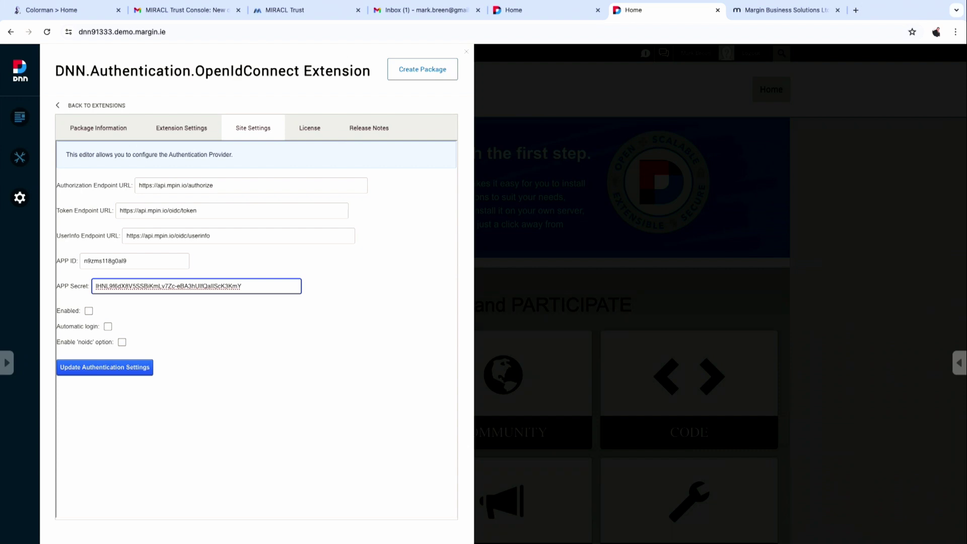
Tick Enabled, Automatic login and 'noidc', save the authentication settings, and close the panel.
click(88, 312)
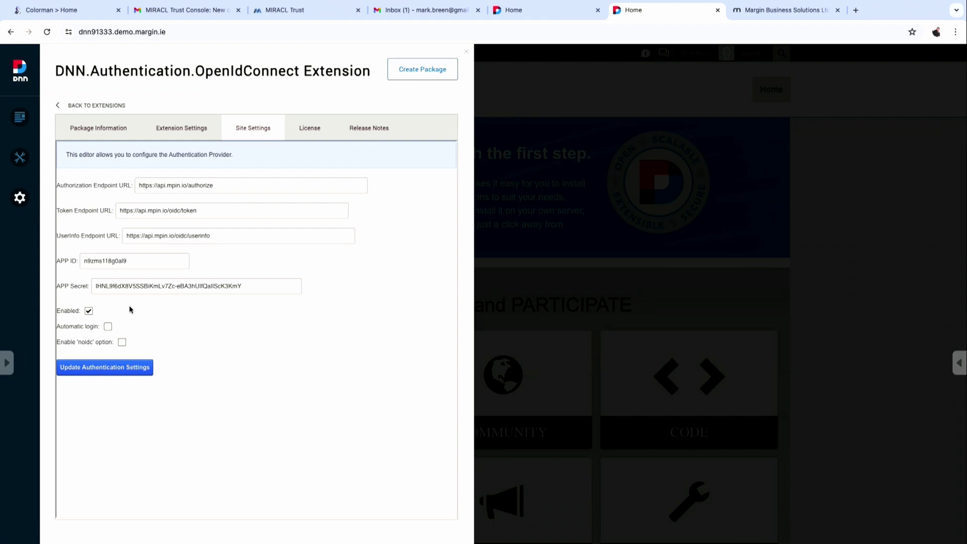
click(107, 326)
click(122, 342)
click(134, 371)
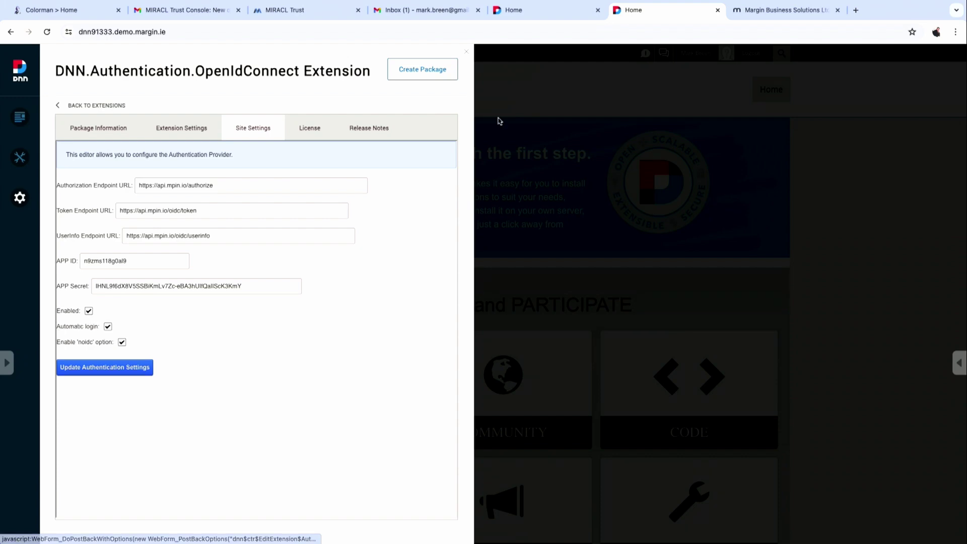
click(467, 52)
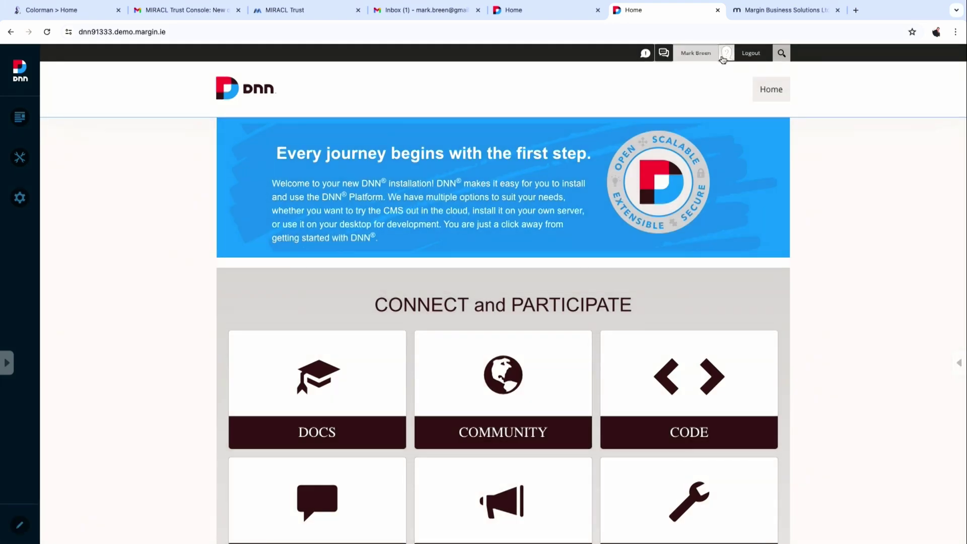
Log out of DNN and log in again to reach the MIRACL Trust page.
click(759, 58)
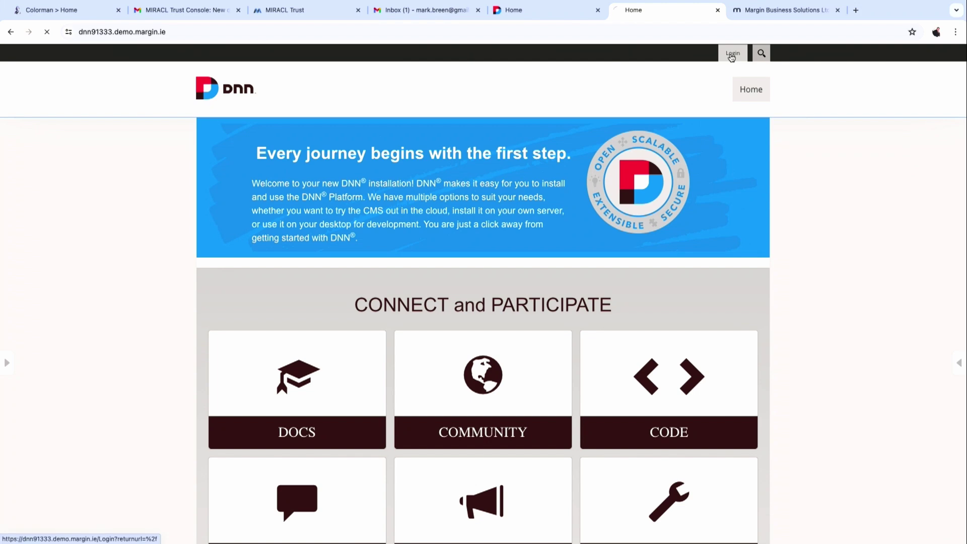
click(733, 53)
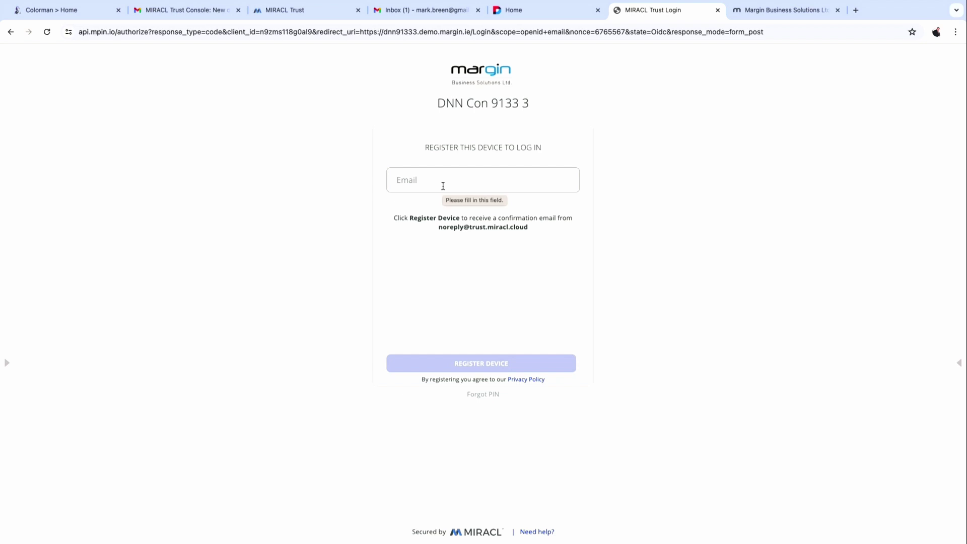
Enter the user's e-mail, register the device, and open the verification e-mail in Gmail.
click(443, 185)
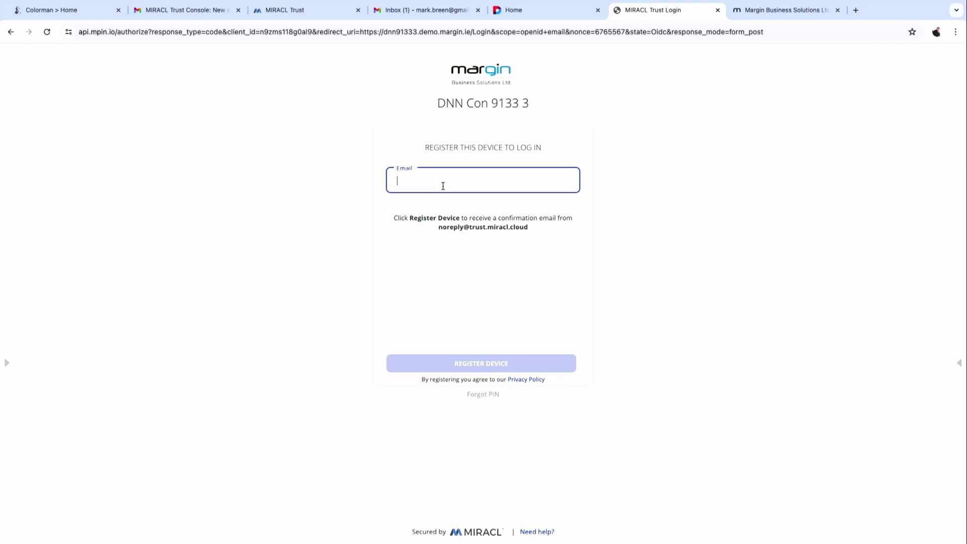
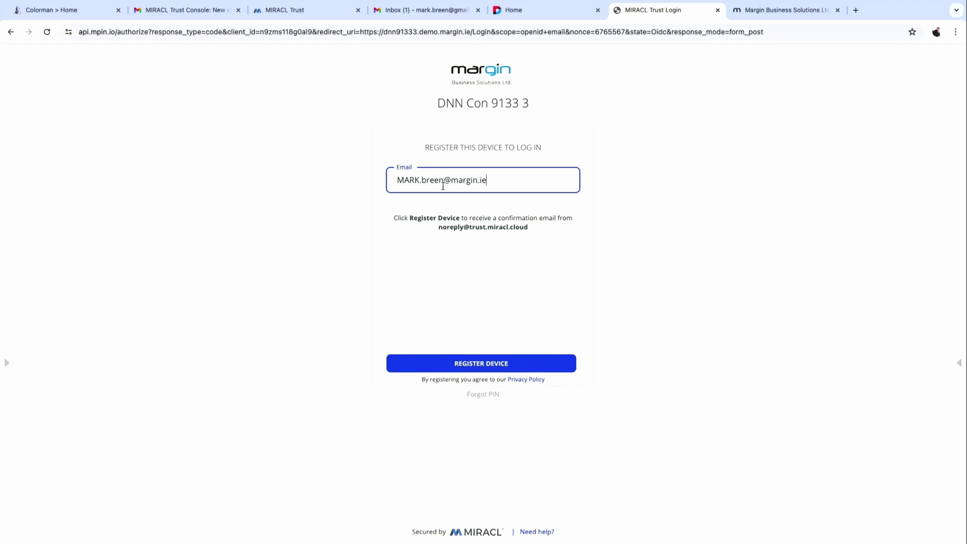
click(487, 359)
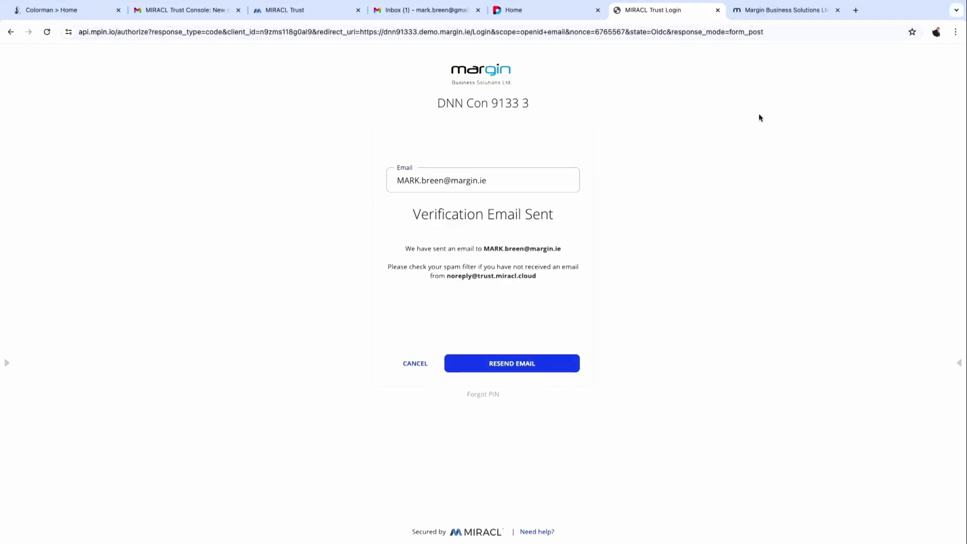
click(717, 10)
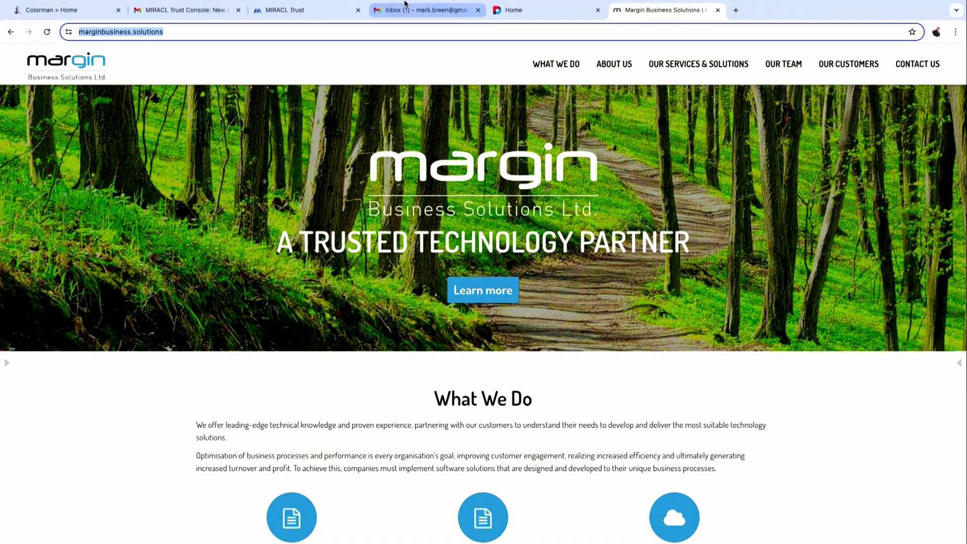
click(175, 9)
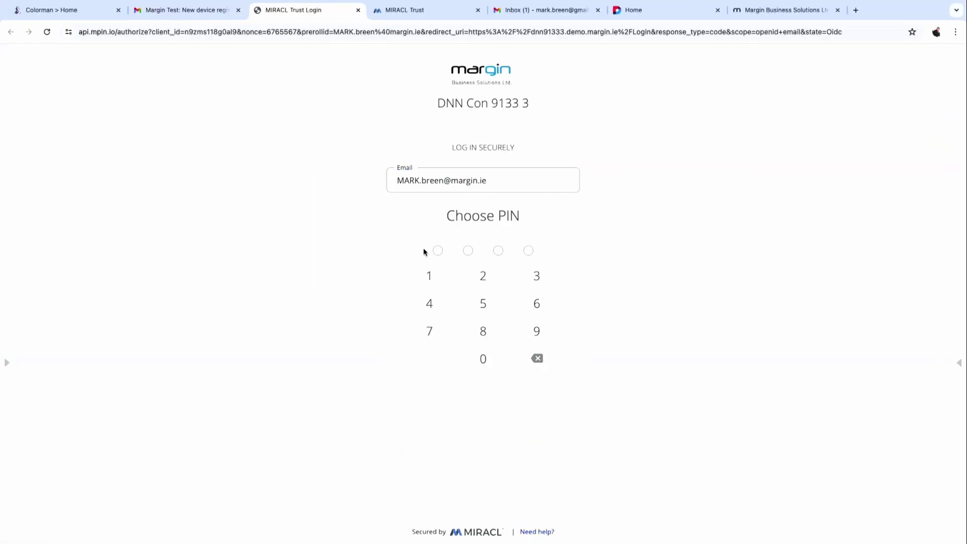
Enter a four-digit PIN on the Choose PIN keypad.
click(429, 276)
click(429, 276)
click(429, 276)
click(430, 276)
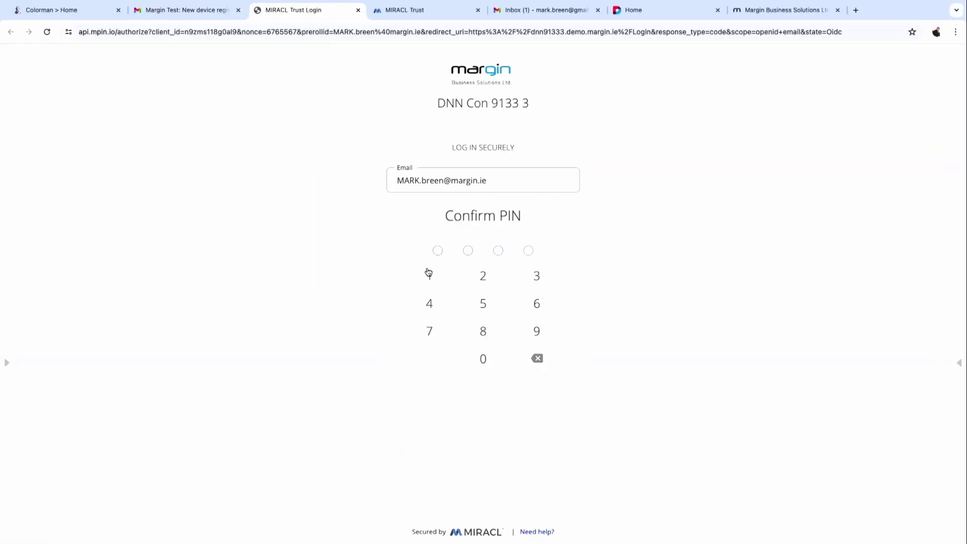
click(429, 276)
click(430, 276)
click(430, 276)
click(429, 276)
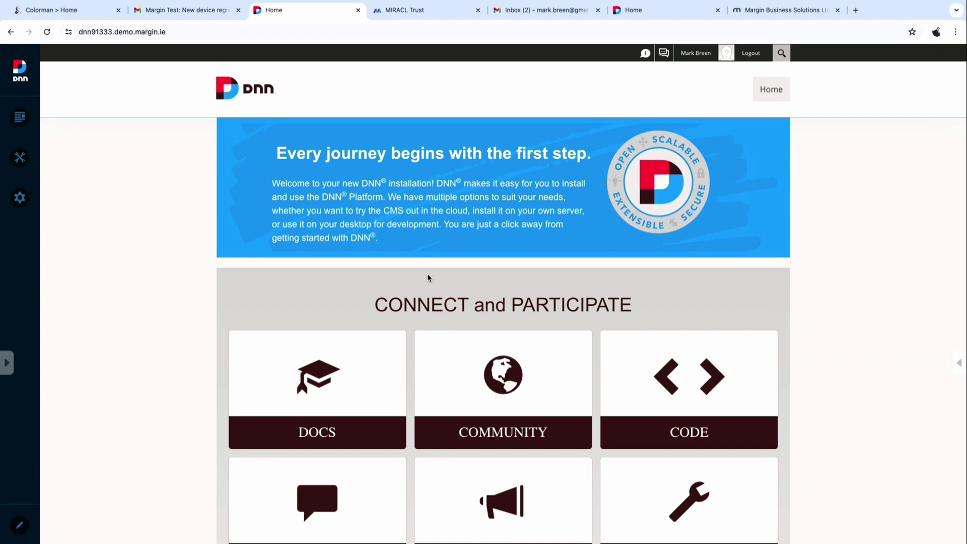
Play PowerPoint from slide 16 through to the 'Additional Steps after you have it working' slide.
key(super+Tab)
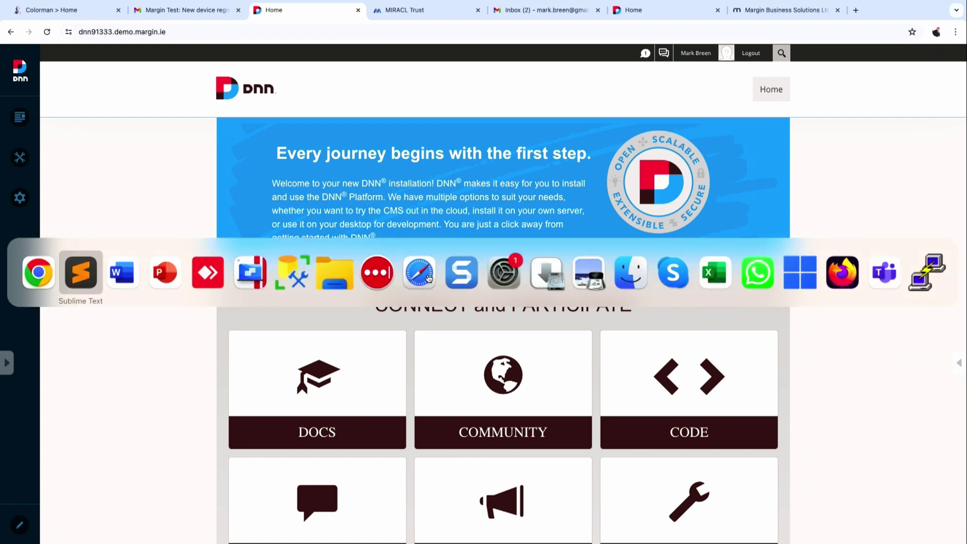
key(super+Tab)
key(super+Tab)
key(super+Tab)
key(super+shift+Tab)
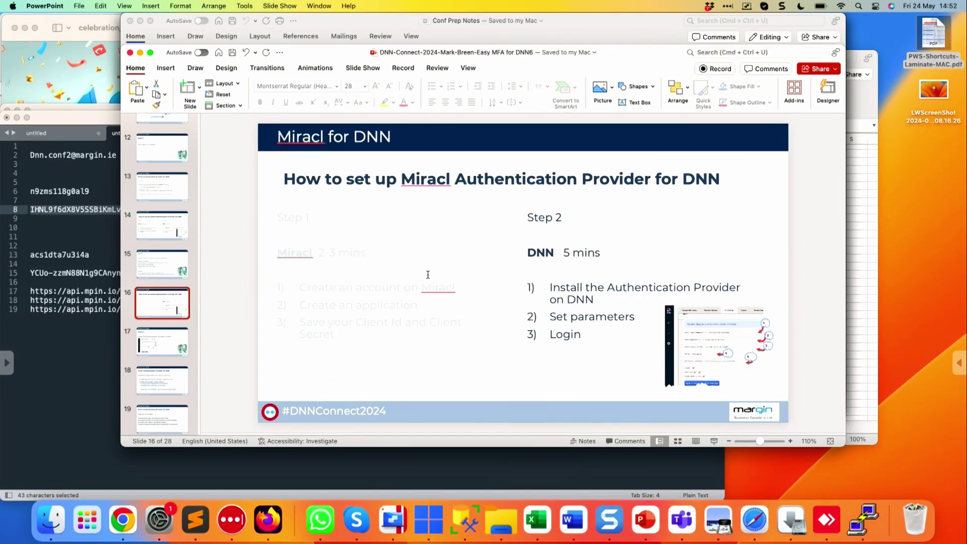
key(super+Return)
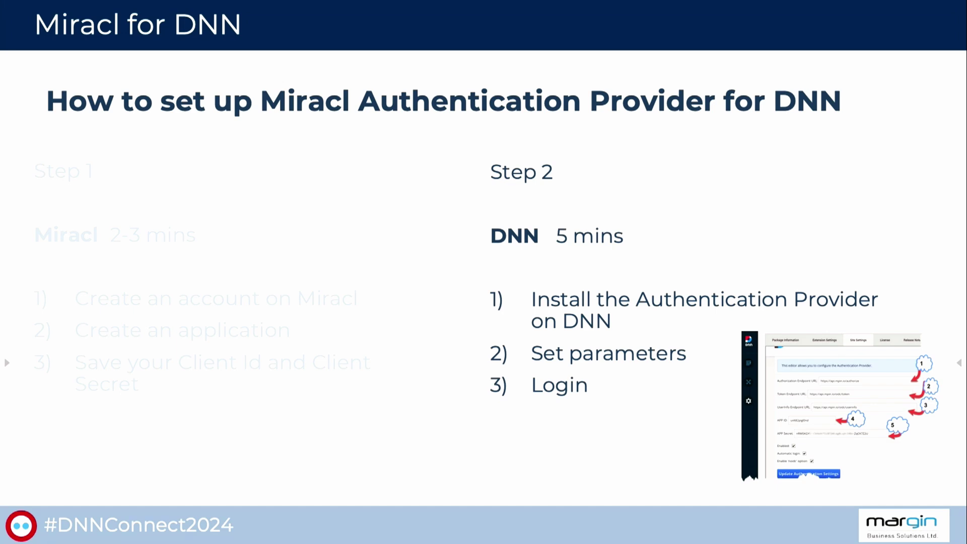
key(Right)
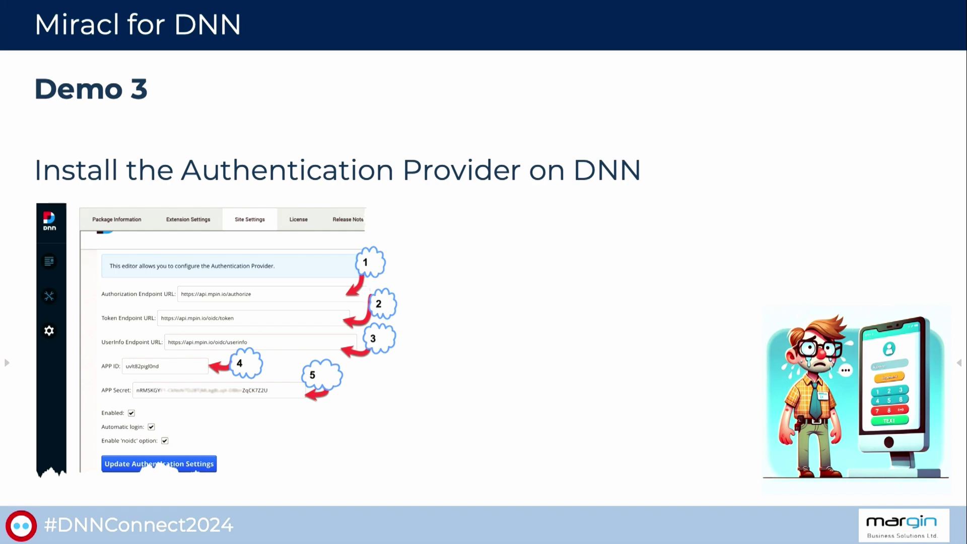
key(Right)
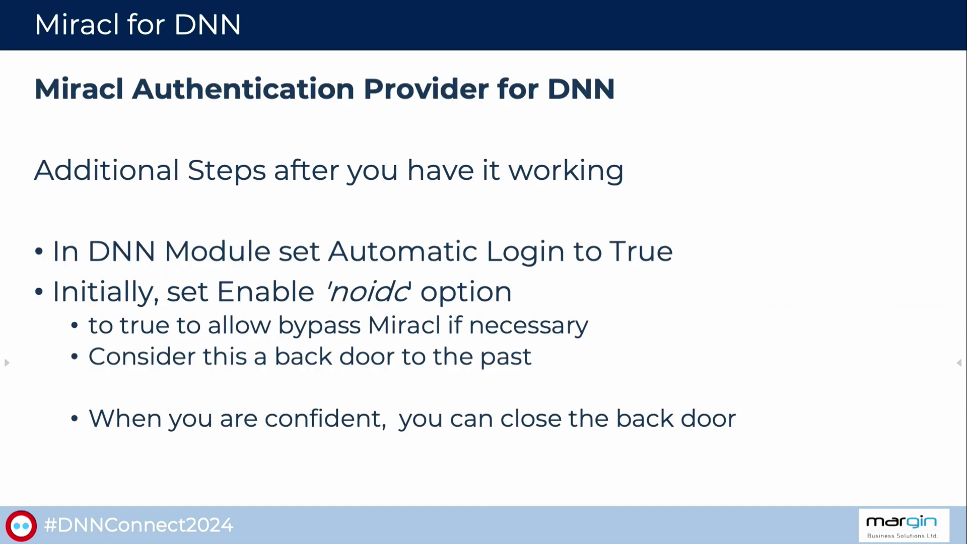